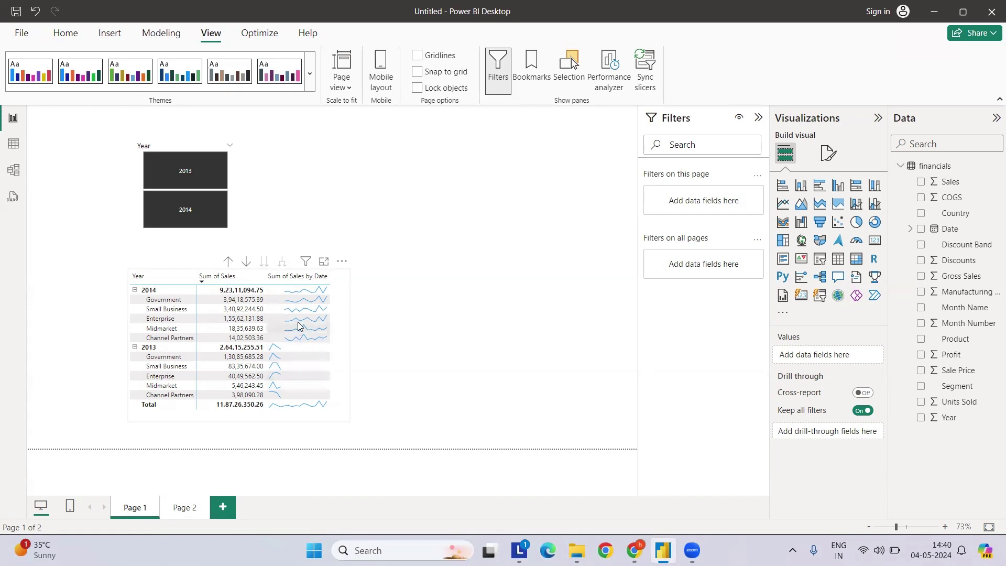
Step: Adjust the matrix column widths and remove the Sum of Sales by Date sparkline from the matrix values
left_click_drag(330, 278, 343, 279)
mouse_move(265, 278)
left_mouse_down()
mouse_move(277, 282)
mouse_move(259, 278)
left_mouse_up()
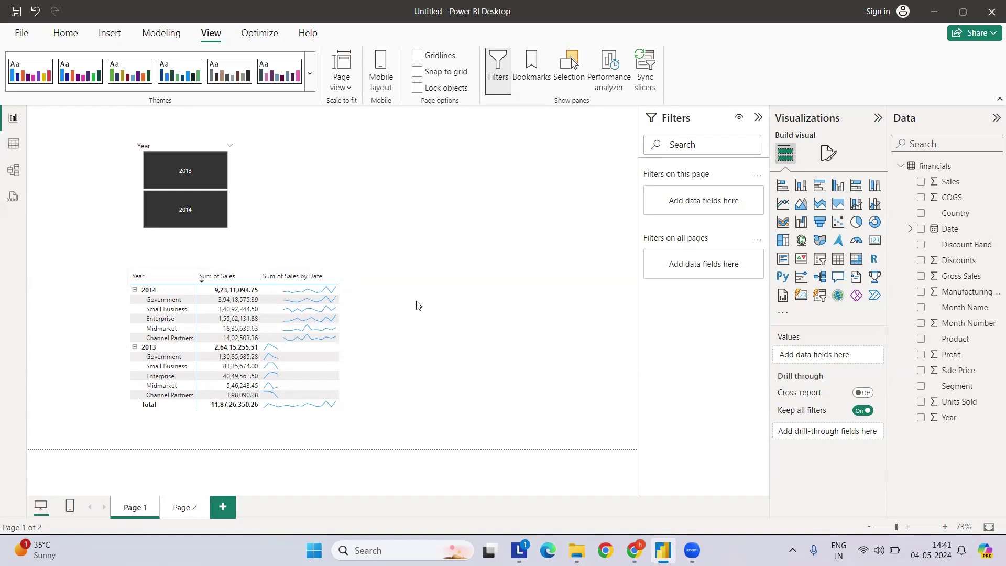
left_click(342, 277)
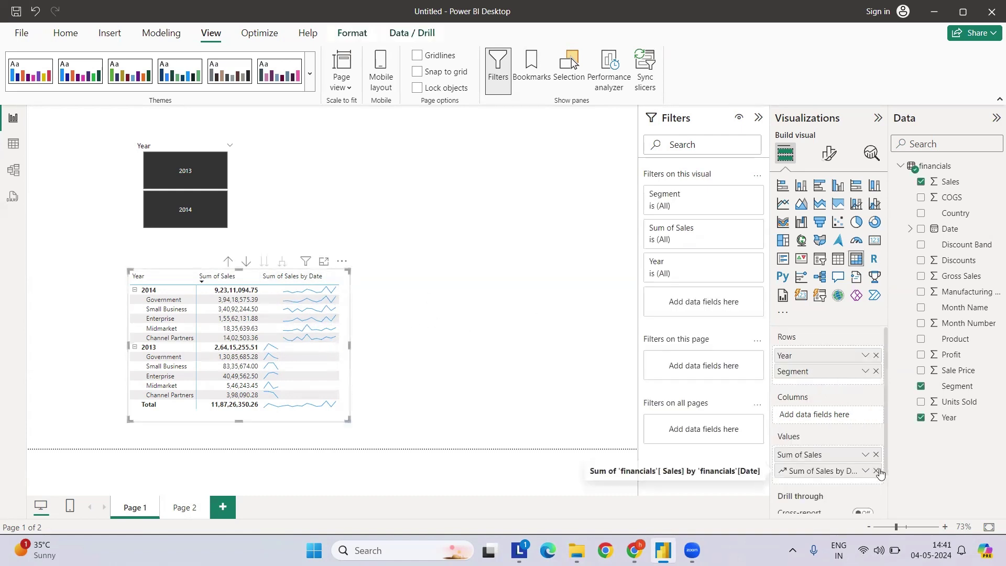
left_click(877, 471)
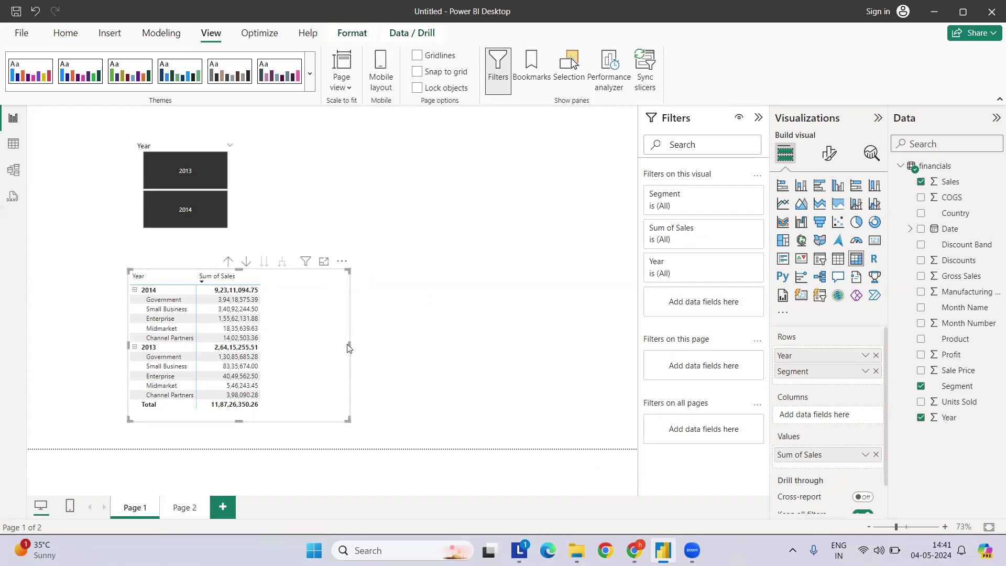
Step: Filter the matrix with the Year slicer, trying 2014 first and 2013 second
left_click(198, 211)
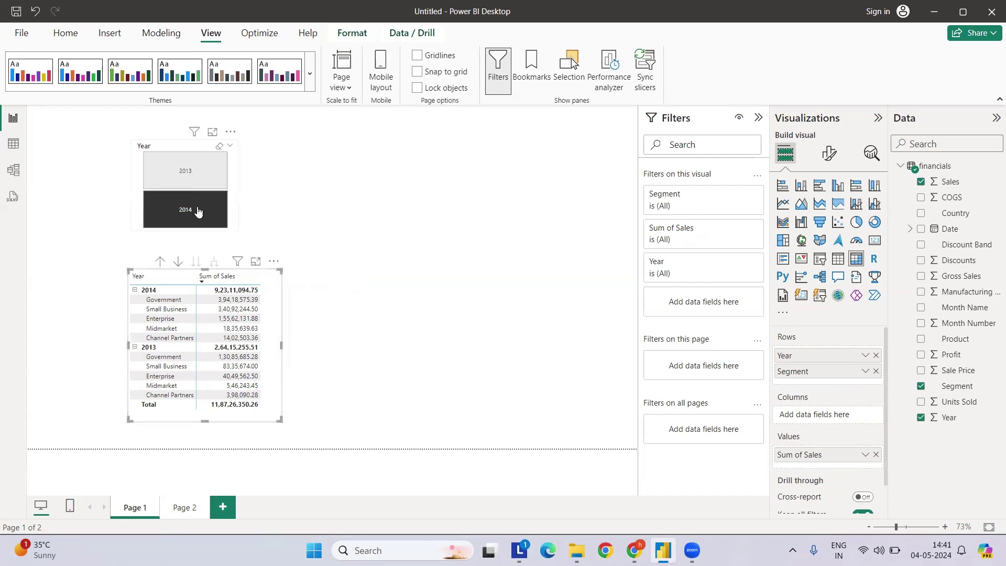
left_click(193, 168)
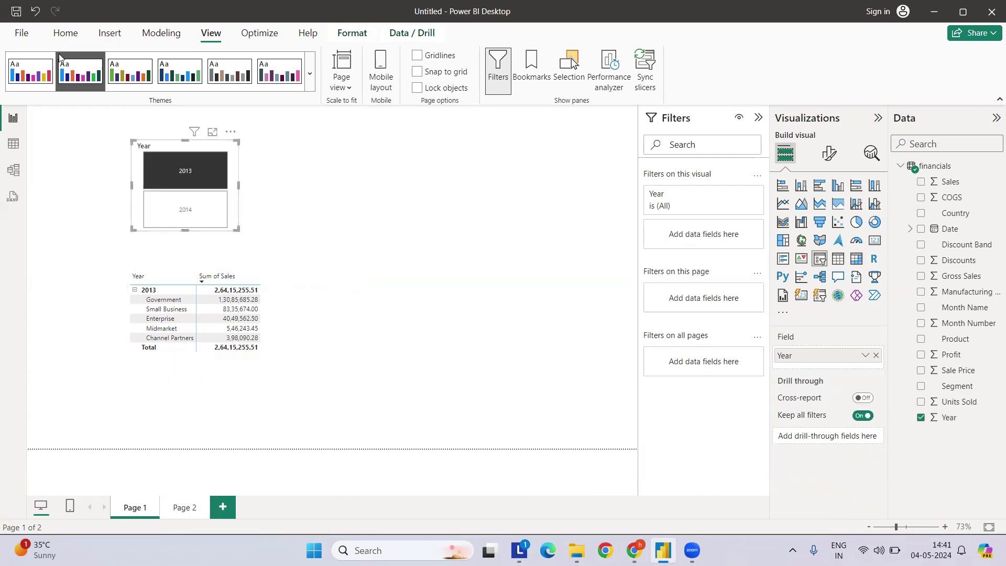
Step: Check in the program options that the Sparklines preview feature is enabled, and confirm the options
left_click(25, 34)
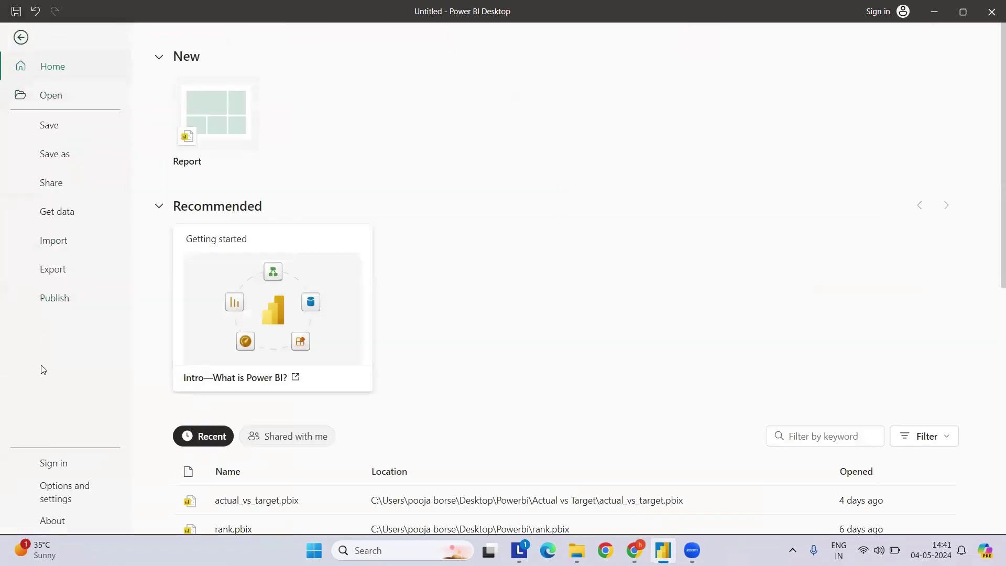
left_click(65, 498)
left_click(194, 111)
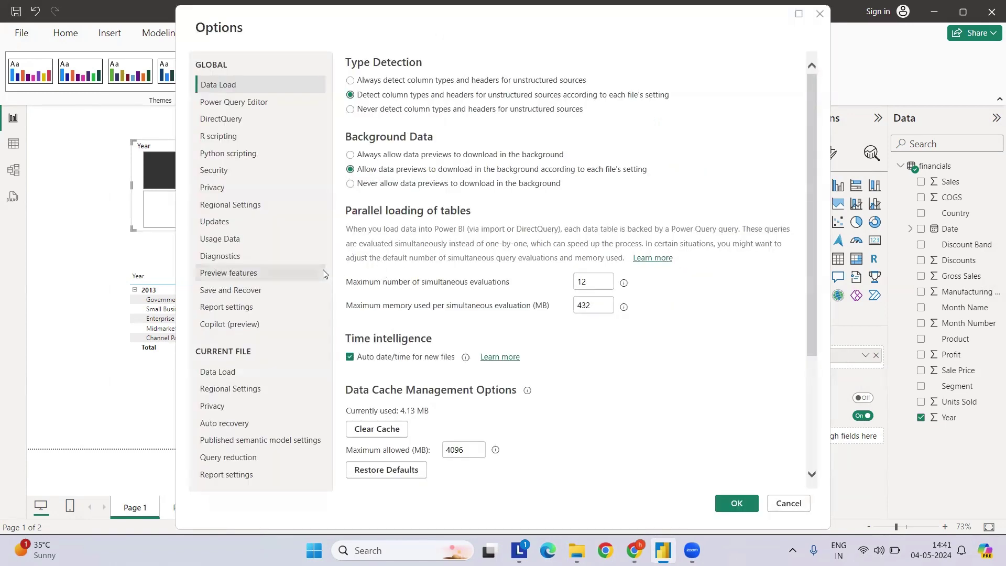
left_click(242, 309)
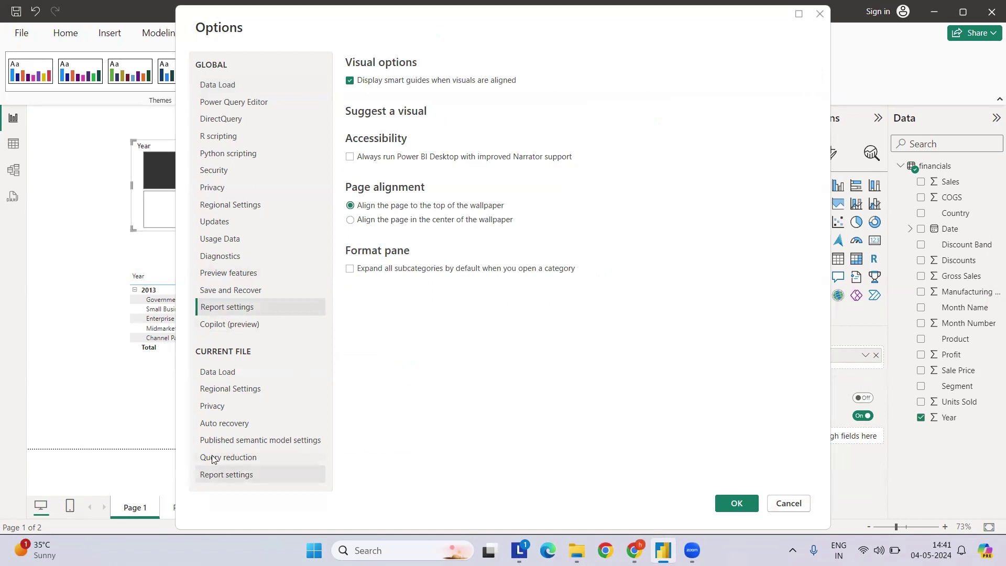
left_click(223, 274)
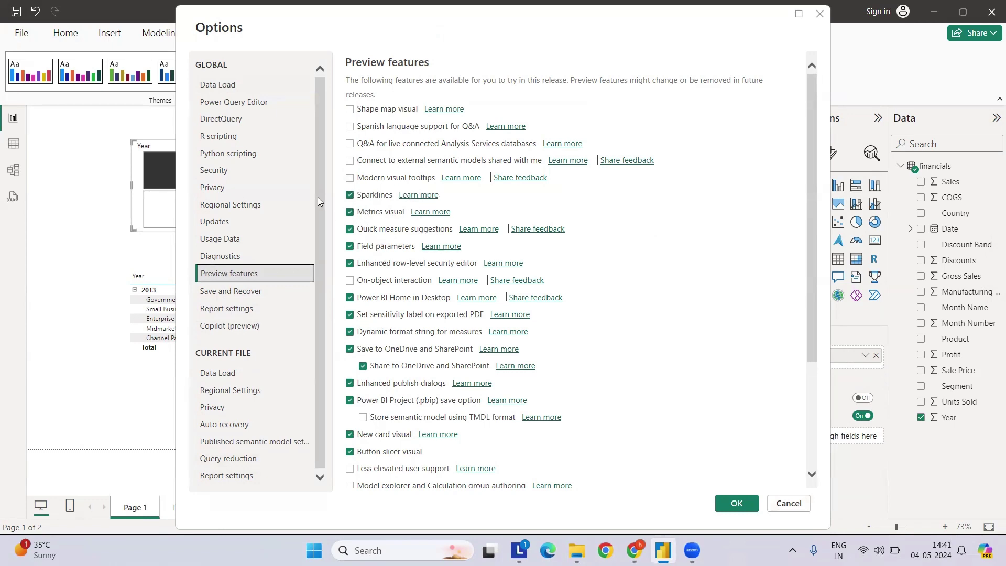
left_click(738, 506)
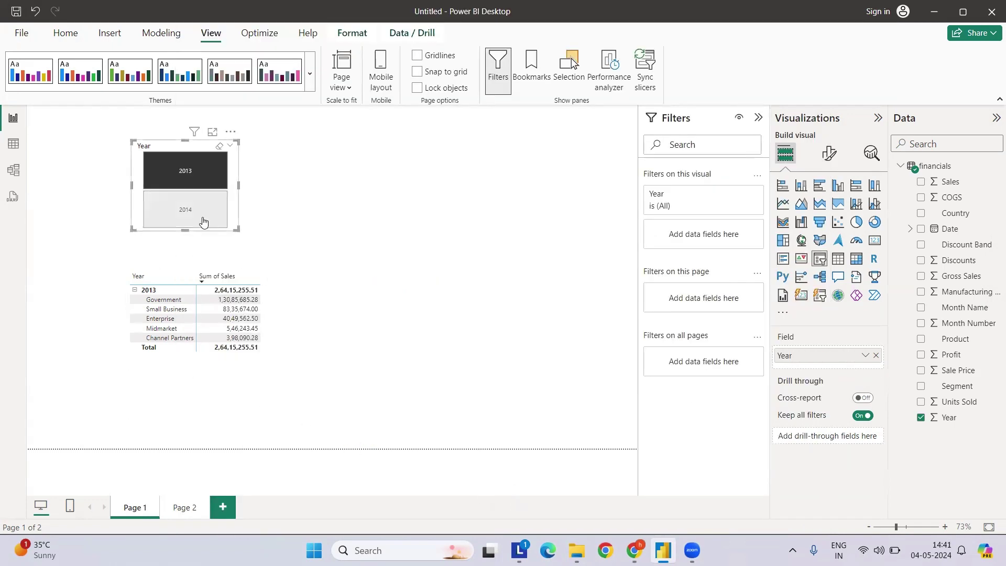
Step: Add a sparkline to the matrix's Sum of Sales with summed Sales on the Y-axis and Date on the X-axis, and widen the matrix
left_click(256, 310)
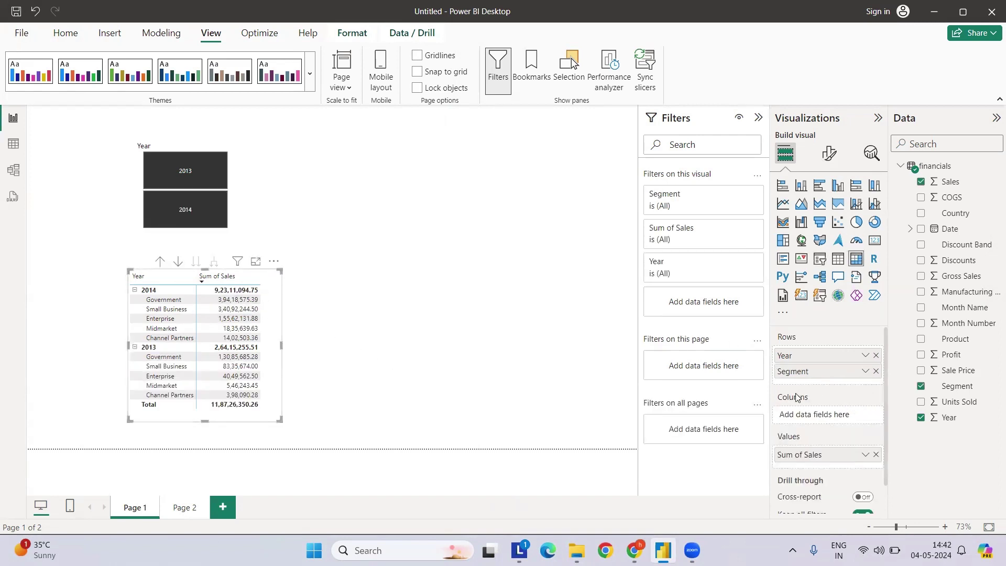
left_click(866, 456)
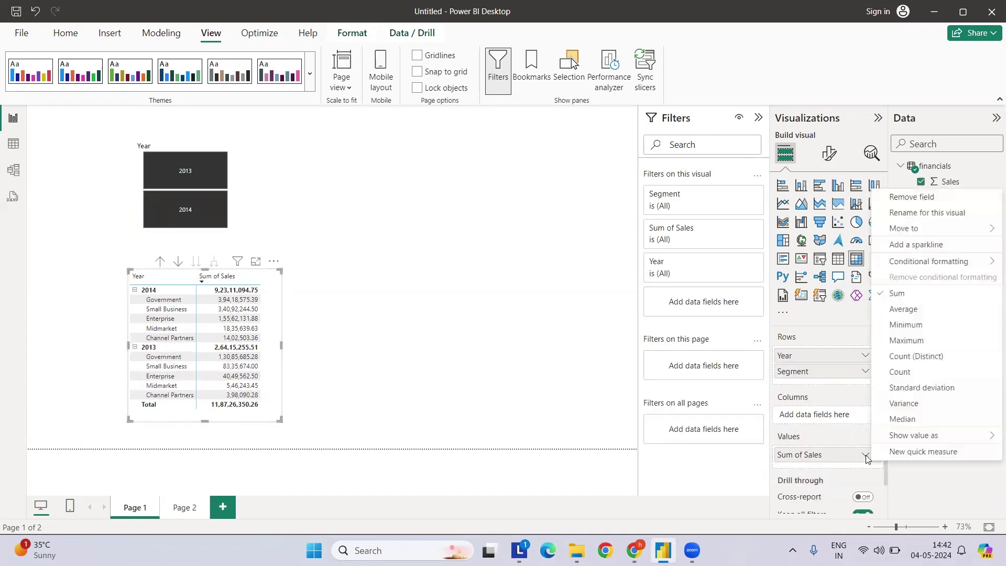
left_click(916, 245)
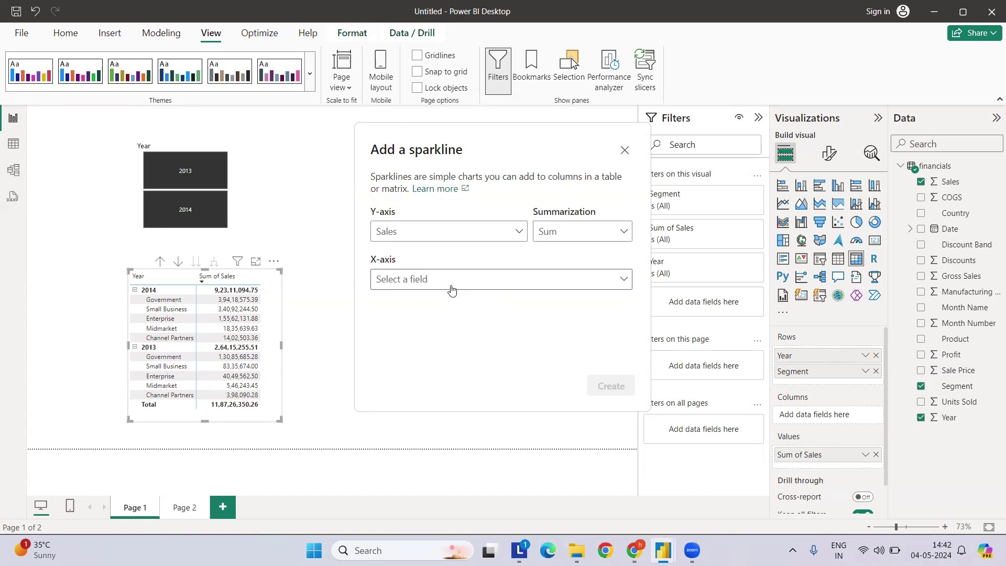
left_click(516, 233)
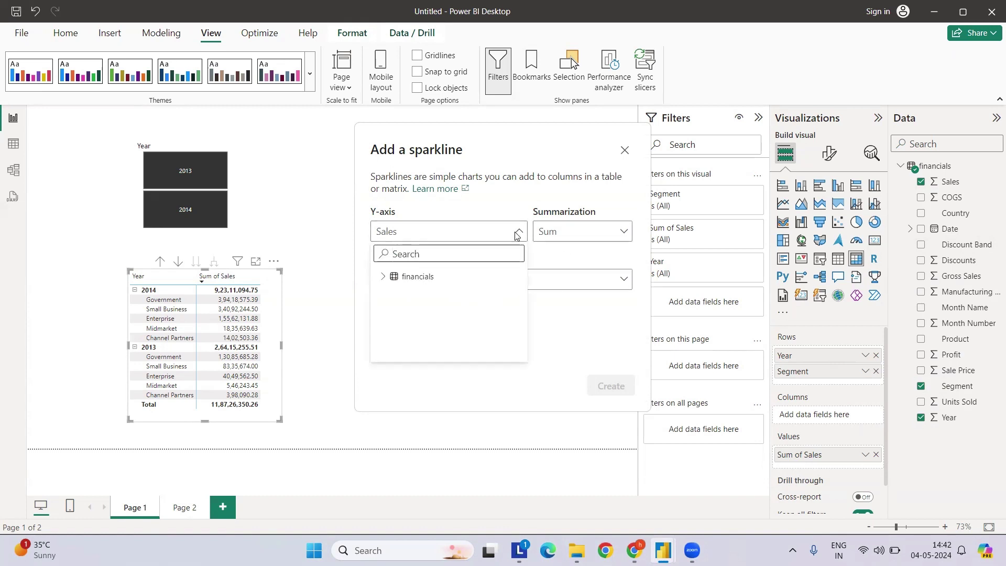
left_click(515, 232)
left_click(510, 278)
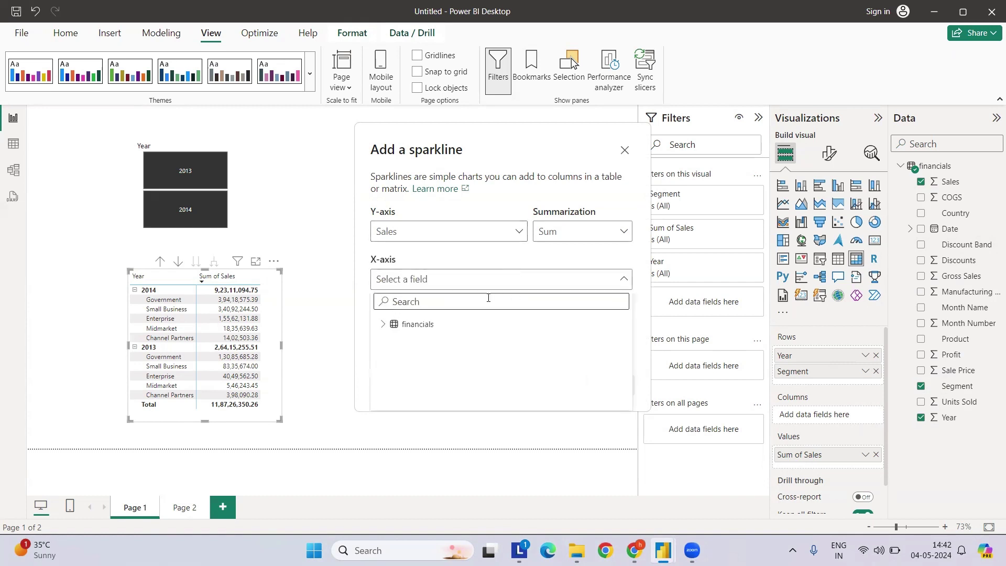
type("Dat")
left_click(471, 340)
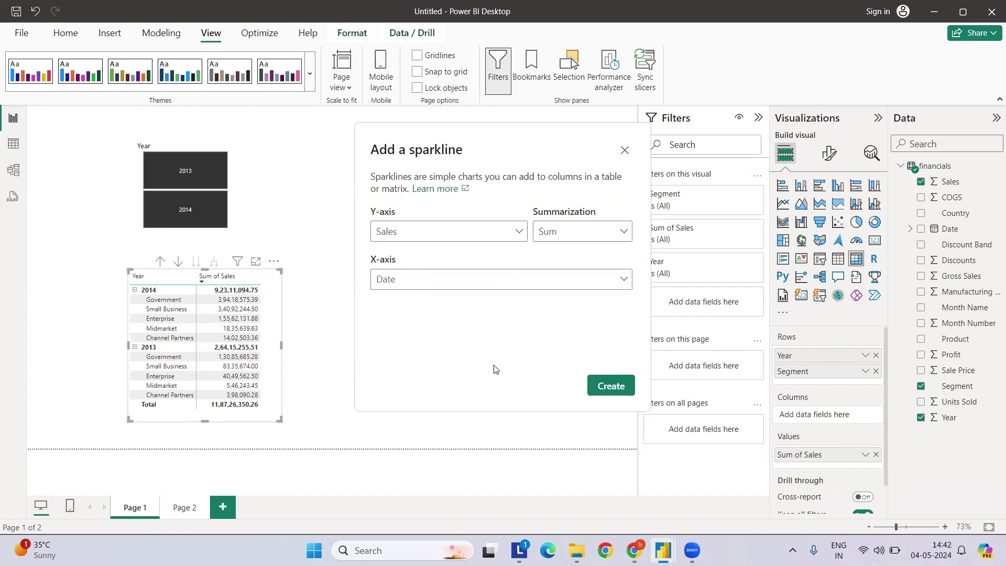
left_click(607, 385)
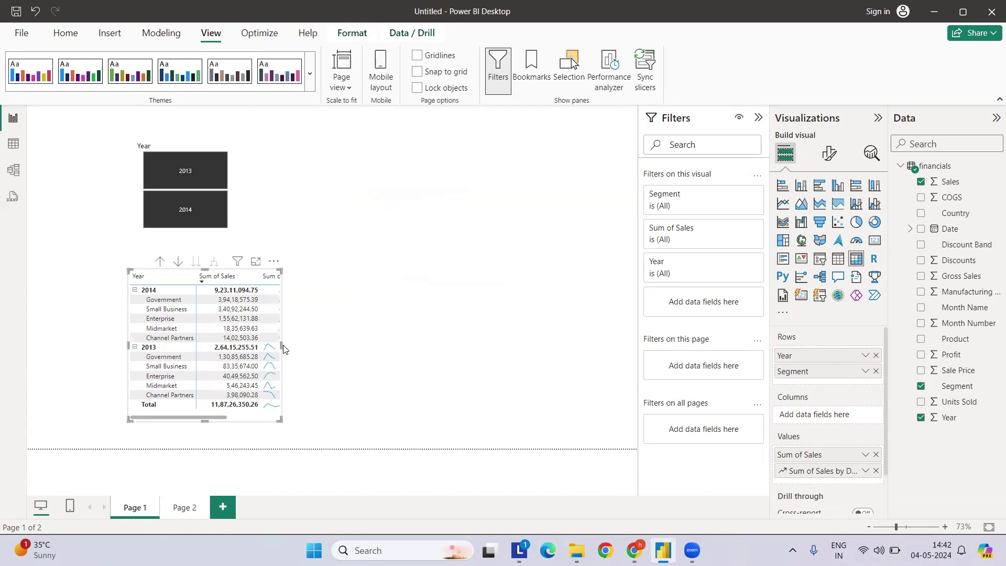
left_click_drag(283, 345, 341, 358)
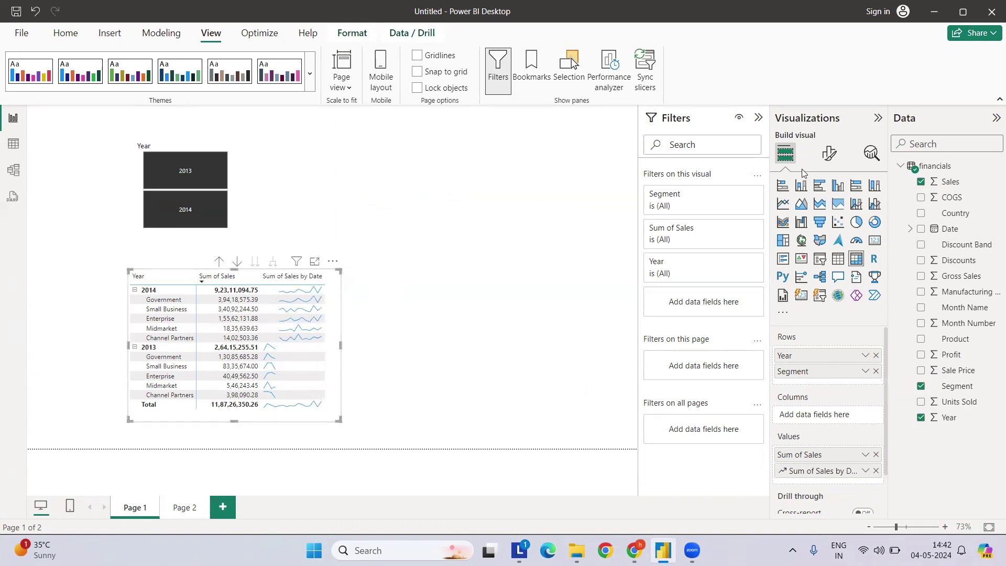
Step: Open the matrix's sparkline formatting and set the line width to 4
left_click(828, 153)
scroll(833, 414, "down", 3)
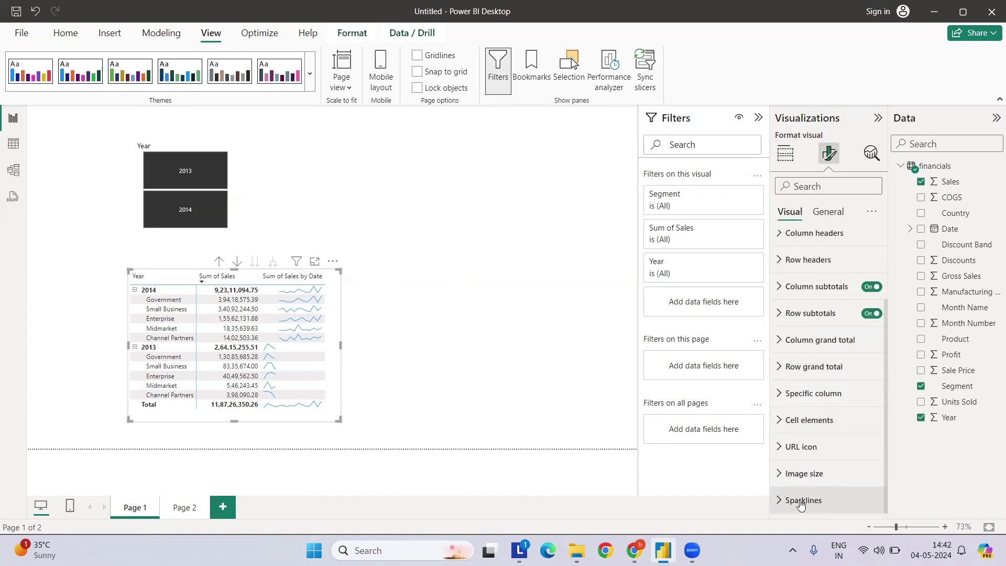
left_click(800, 501)
left_click(820, 419)
left_click(814, 446)
left_click(821, 440)
left_click(807, 455)
left_click_drag(823, 439, 873, 439)
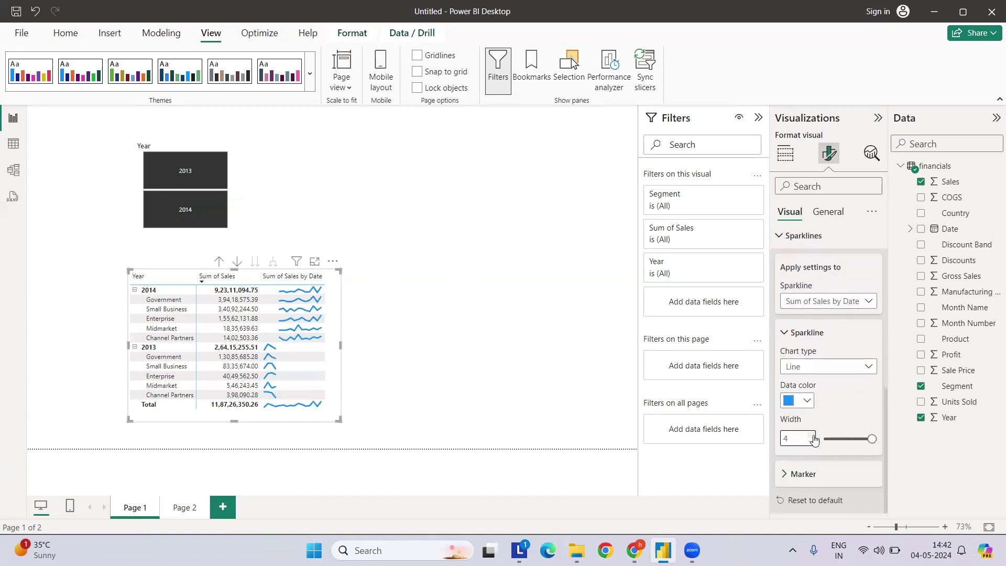
Step: Show only the Highest and Lowest markers on the matrix's sparklines
left_click(806, 475)
scroll(804, 442, "down", 2)
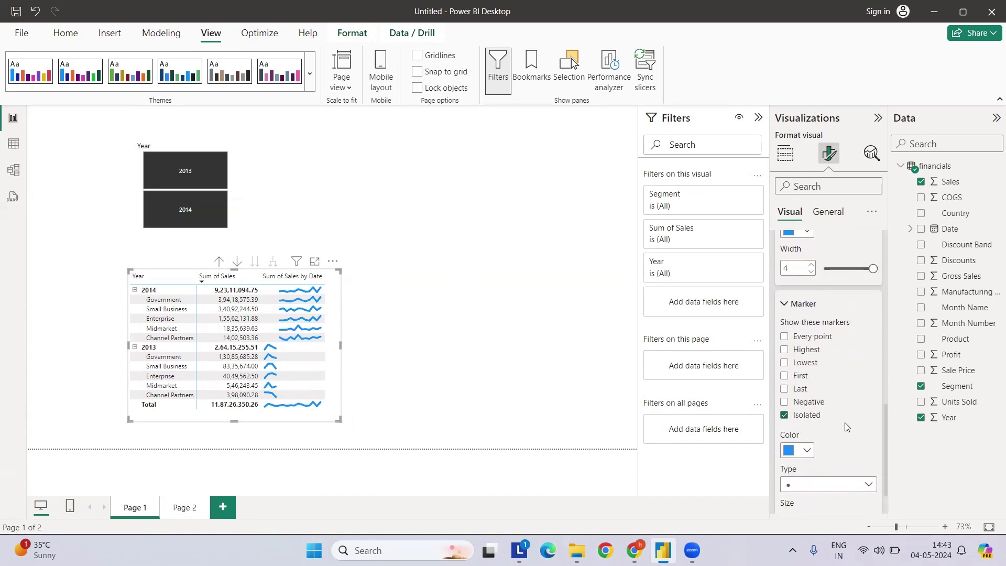
scroll(844, 425, "up", 1)
left_click(784, 407)
left_click(784, 420)
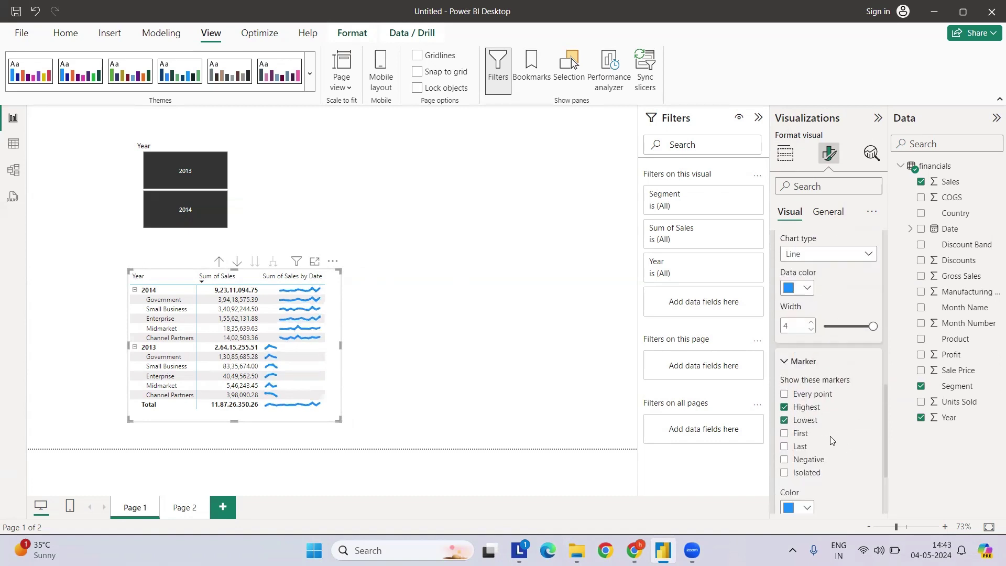
Step: Set the sparkline markers' color to orange and their type to the diamond shape
scroll(830, 440, "down", 2)
left_click(805, 398)
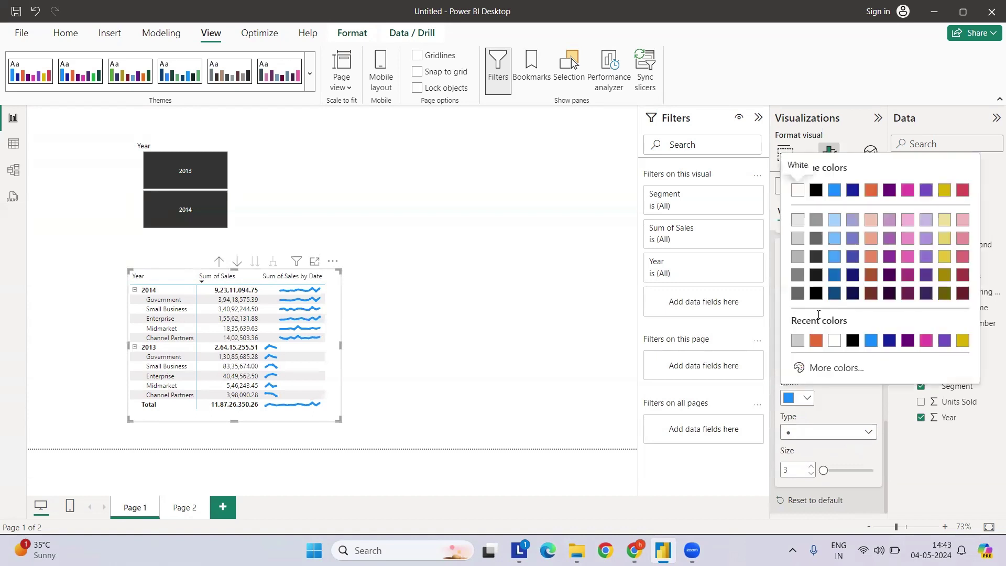
left_click(816, 342)
left_click(832, 432)
left_click(790, 338)
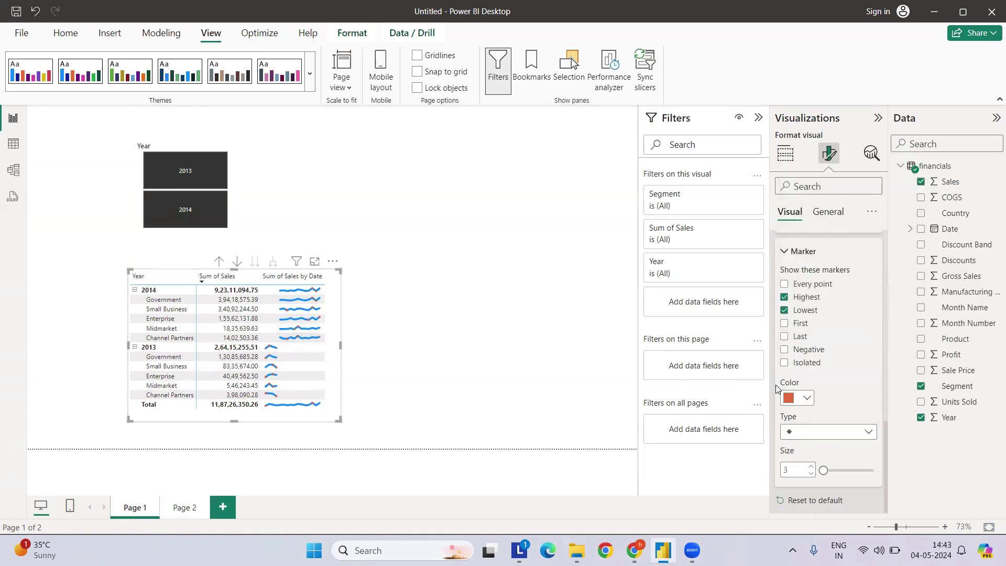
Step: Set the sparkline line width to 1
scroll(826, 371, "up", 3)
left_click(810, 390)
left_click(810, 390)
left_click(811, 390)
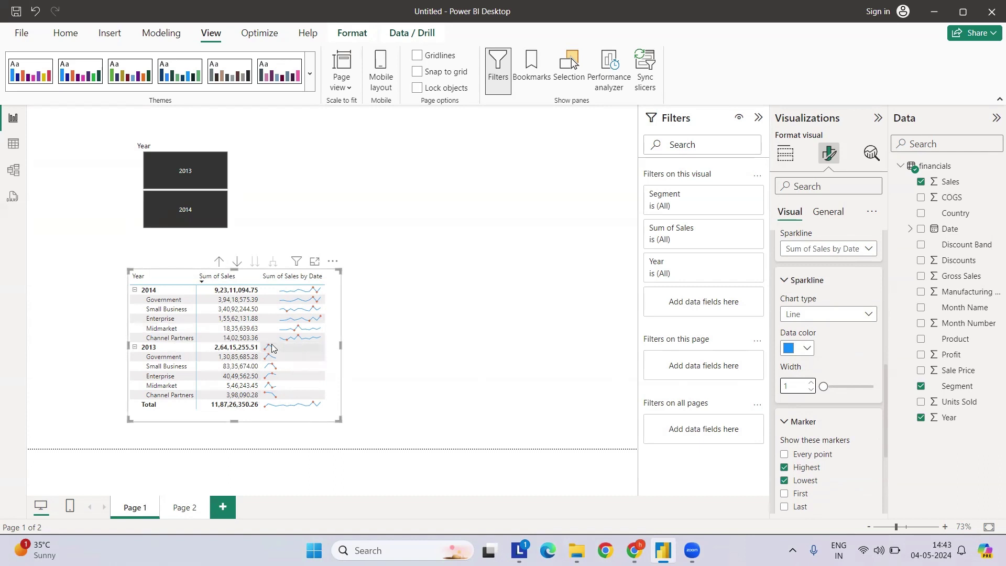
Step: Switch to Page 2 and filter its sales card to 2014 with the Year slicer
left_click(186, 507)
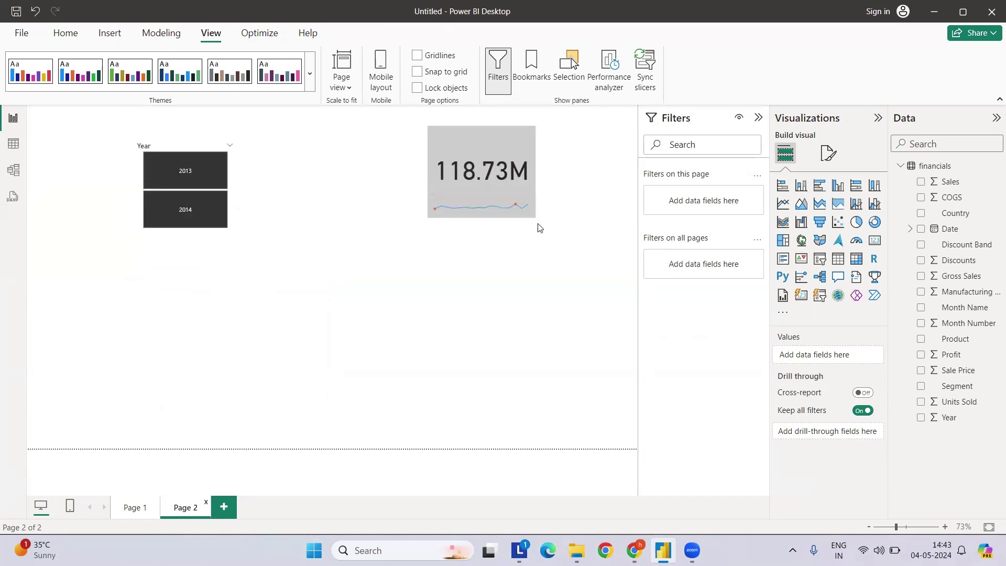
left_click(205, 176)
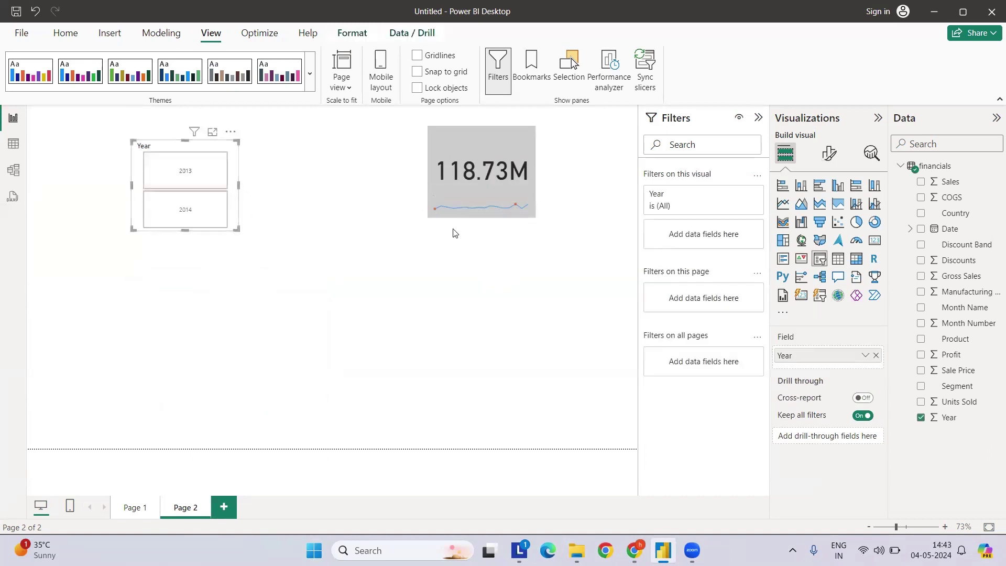
left_click(207, 176)
left_click(183, 208)
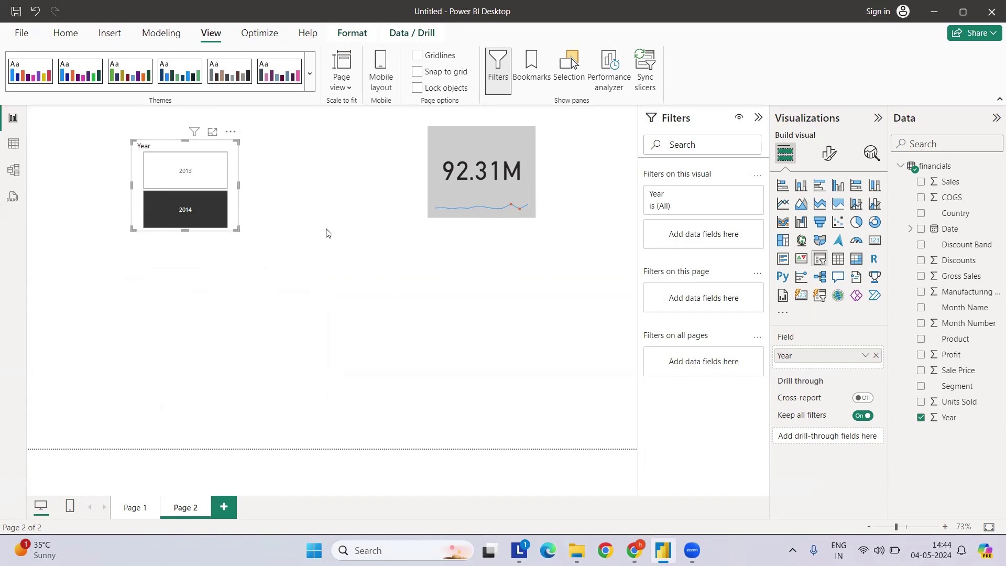
Step: Add a card showing Sum of Sales and place it on the empty canvas area below the slicer and the existing card
left_click(330, 242)
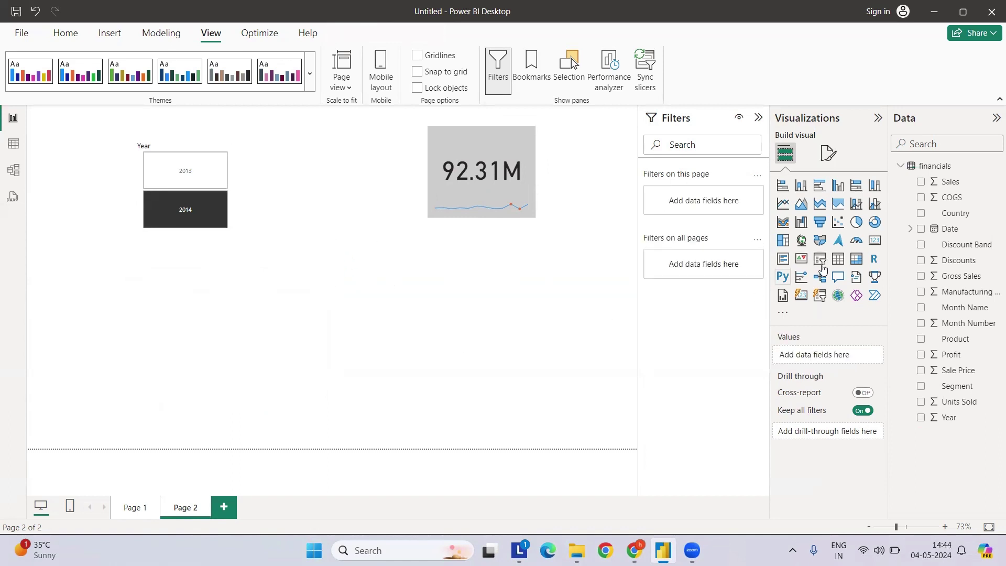
left_click(874, 241)
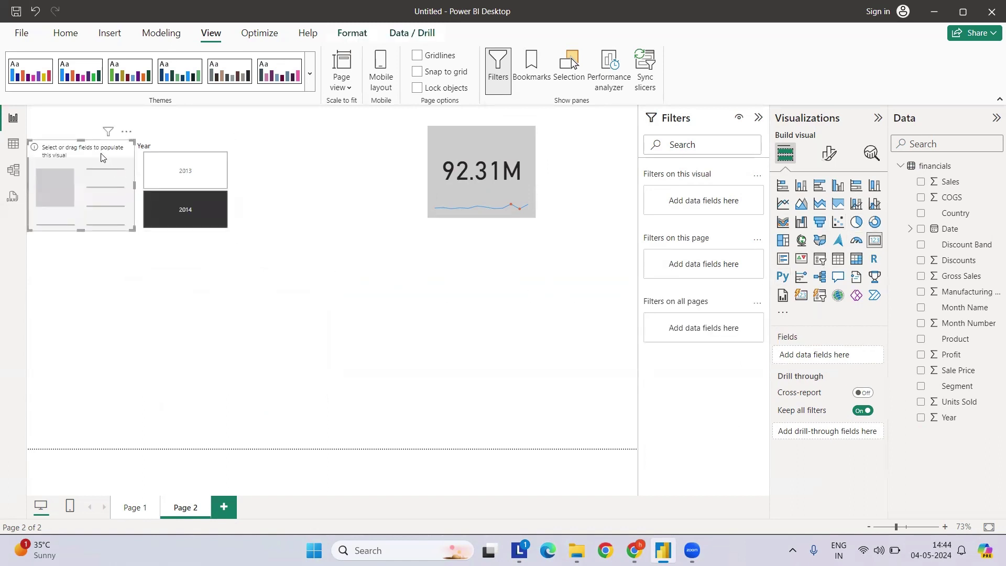
left_click_drag(122, 177, 346, 291)
left_click(919, 182)
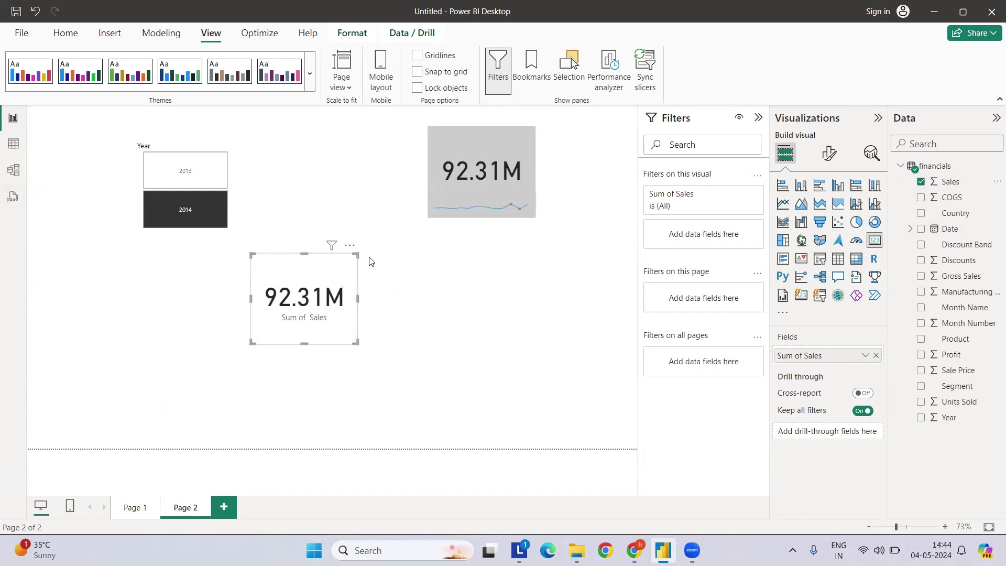
Step: Set the new Sum of Sales card's background color to the recent light grey #cccccc
left_click(829, 154)
left_click(828, 212)
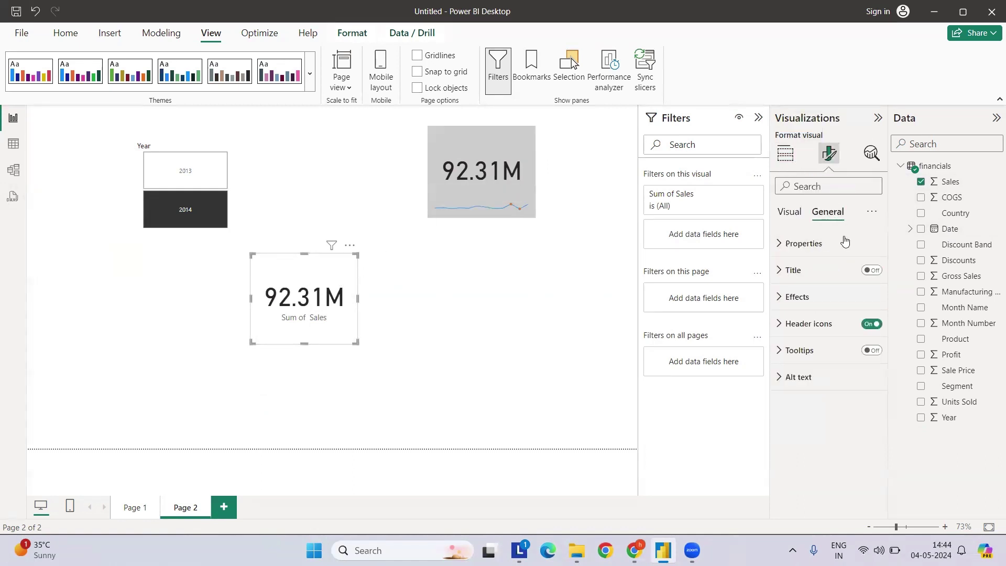
left_click(789, 212)
left_click(786, 243)
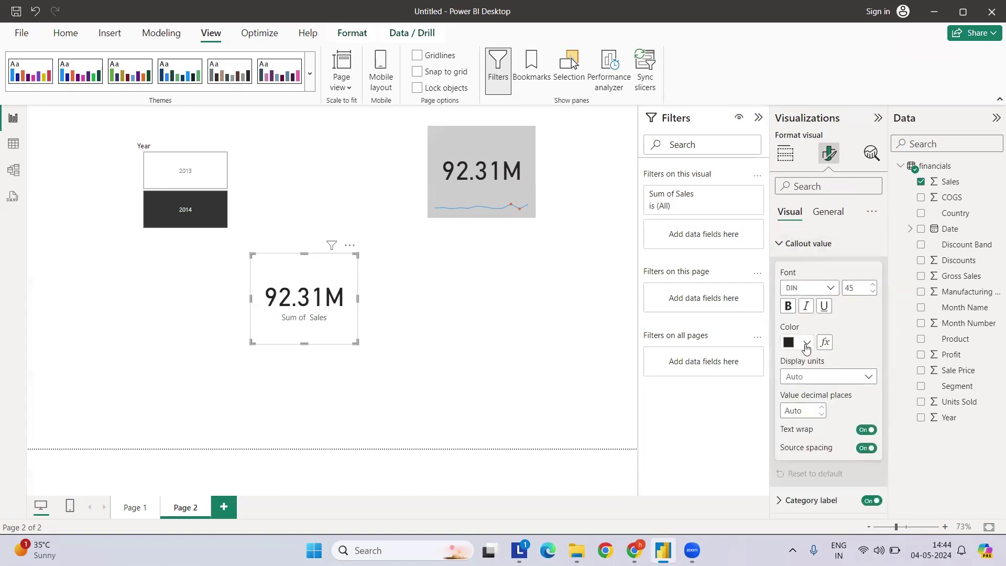
left_click(825, 214)
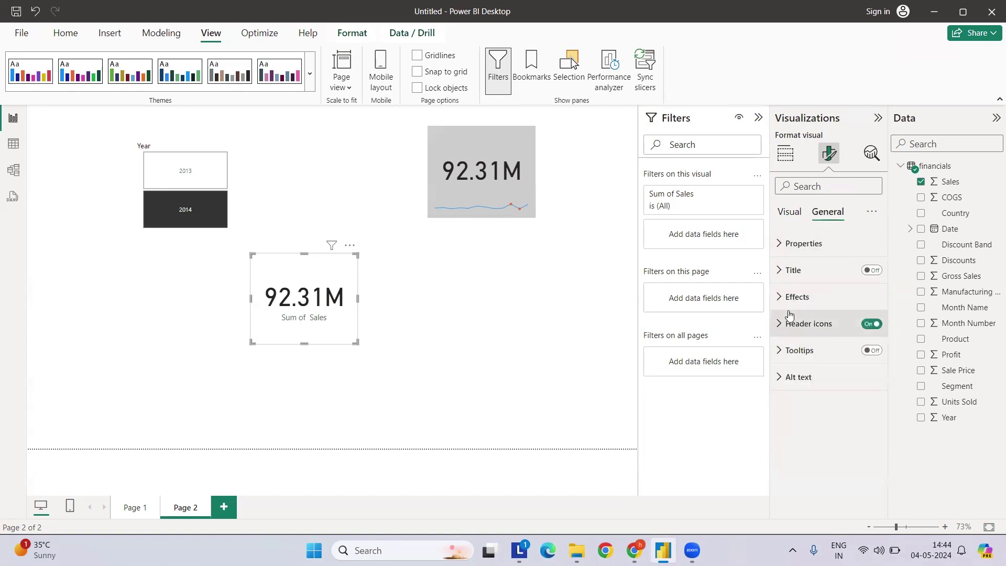
left_click(793, 297)
left_click(806, 361)
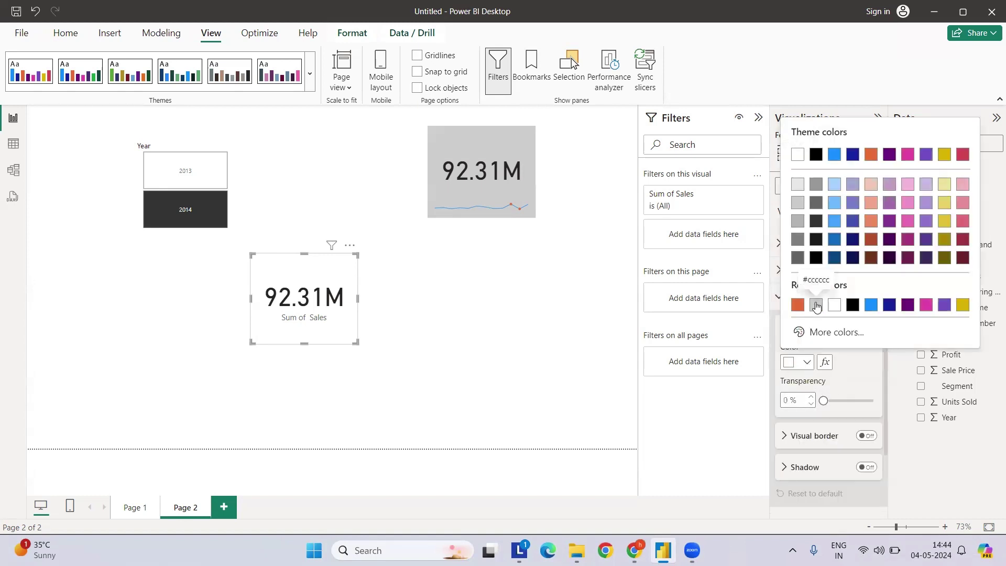
left_click(815, 305)
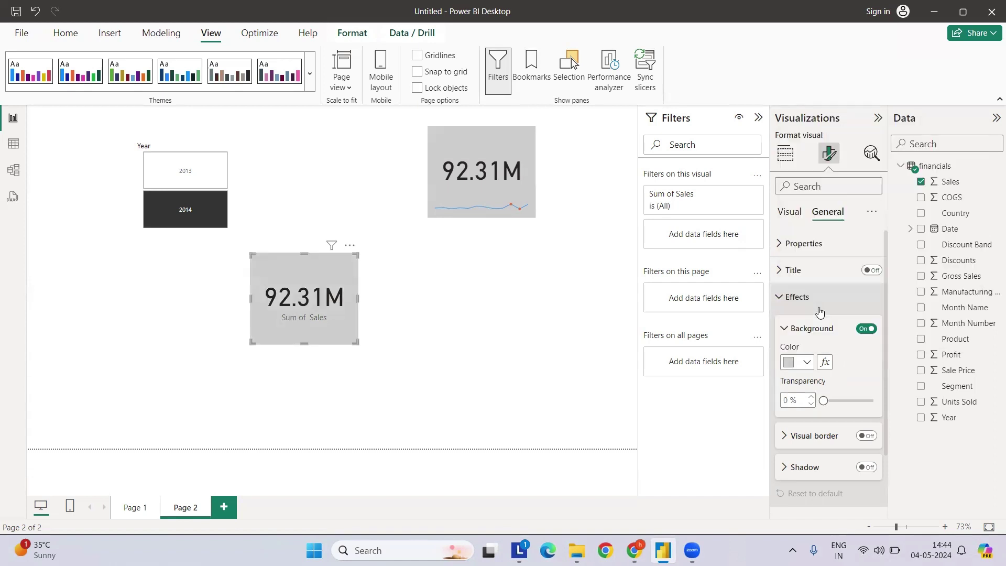
left_click(414, 300)
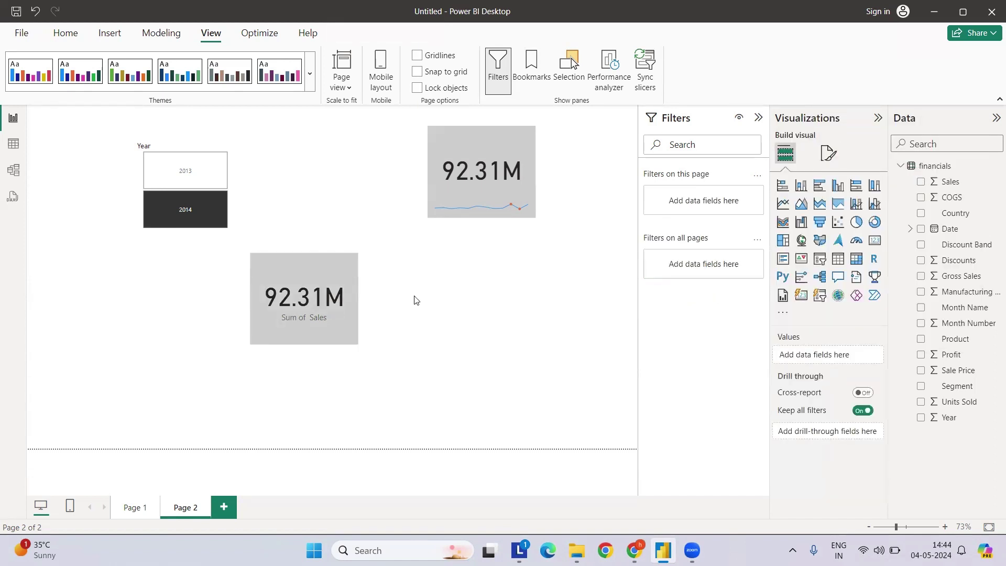
Step: Insert a table showing Sum of Sales and place it on the empty canvas beside the new card, below the existing sparkline card
left_click(838, 258)
left_click_drag(81, 189, 487, 365)
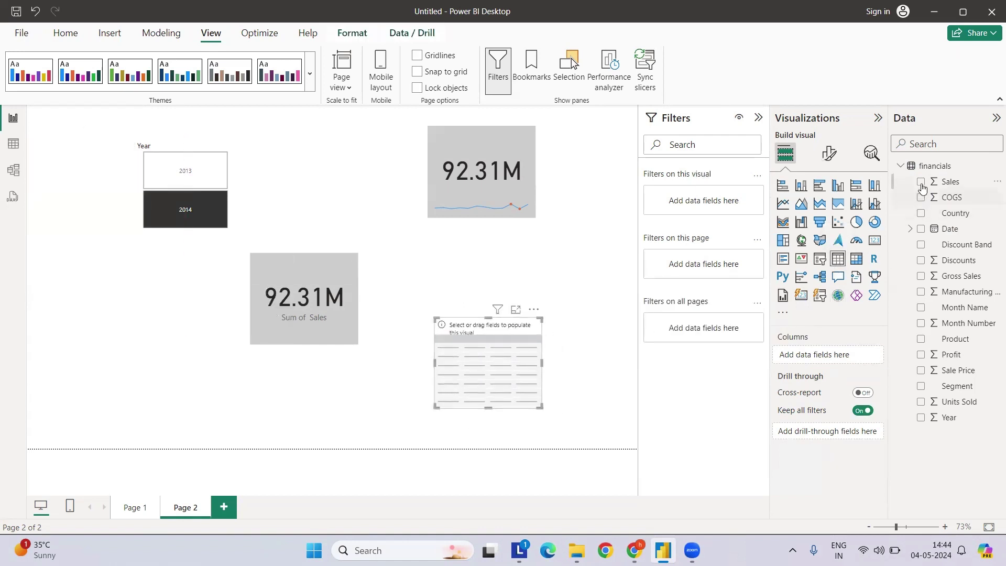
left_click(921, 183)
Step: Add a sparkline of summed Sales with Date on the X-axis to the table, and widen the table to fit it
left_click(865, 355)
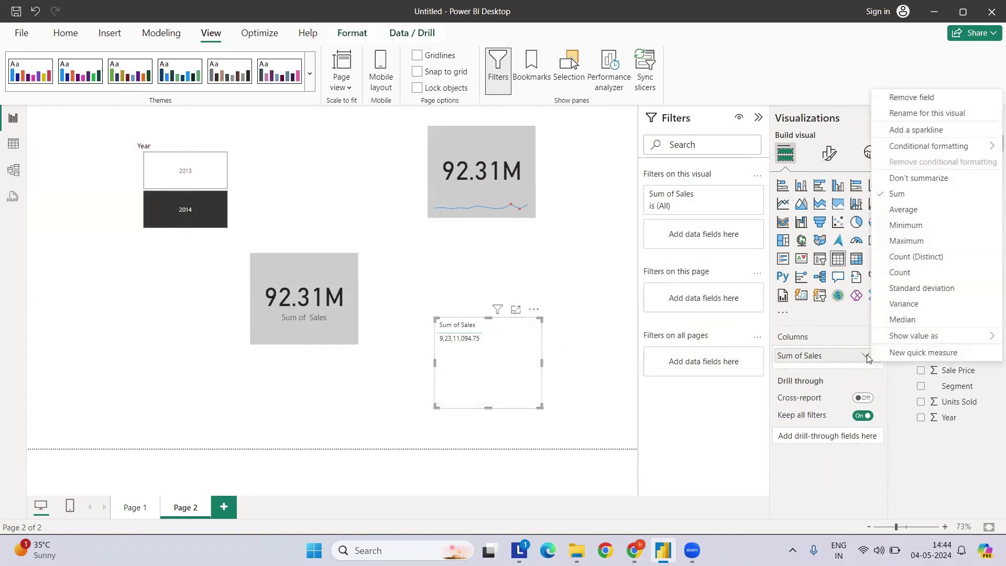
left_click(915, 129)
left_click(471, 278)
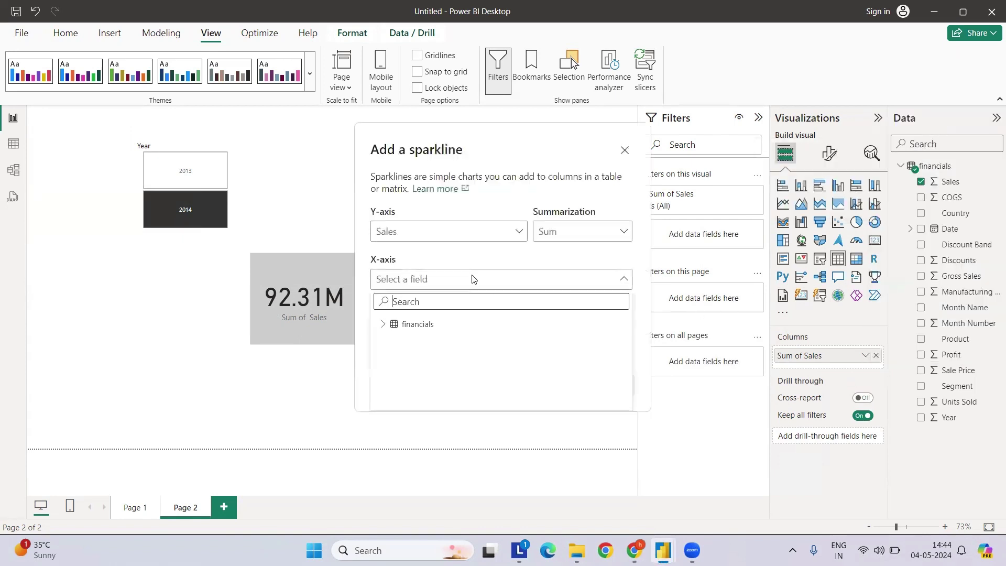
type("Date")
left_click(426, 355)
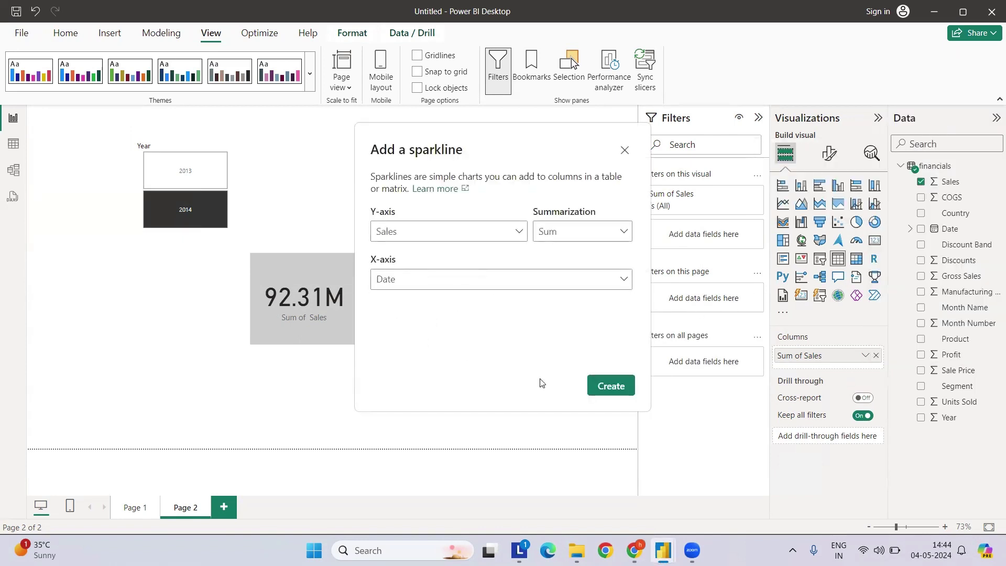
left_click(608, 385)
left_click_drag(541, 362, 582, 363)
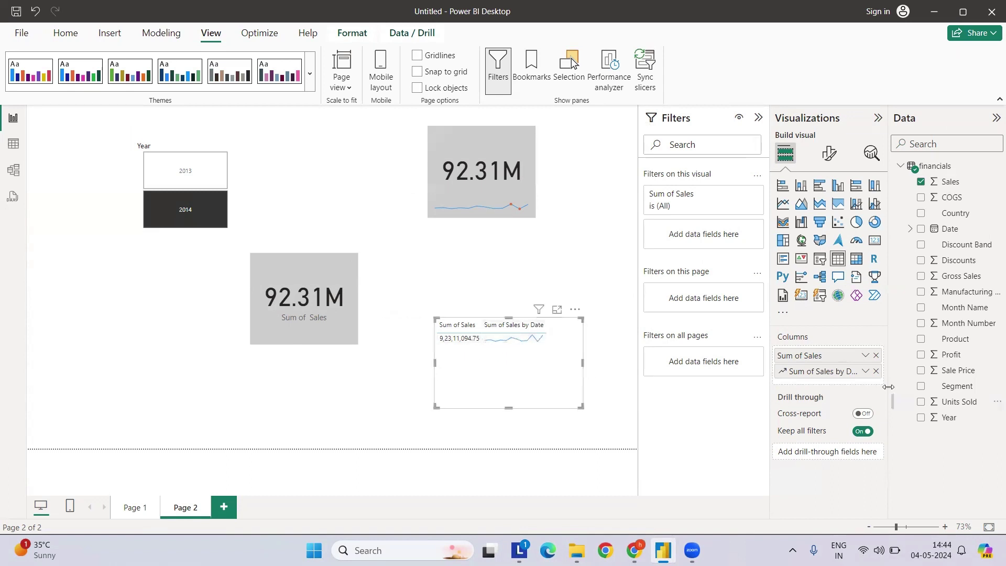
Step: Remove the Sum of Sales column from the table and shrink the table around the remaining sparkline column
left_click(876, 356)
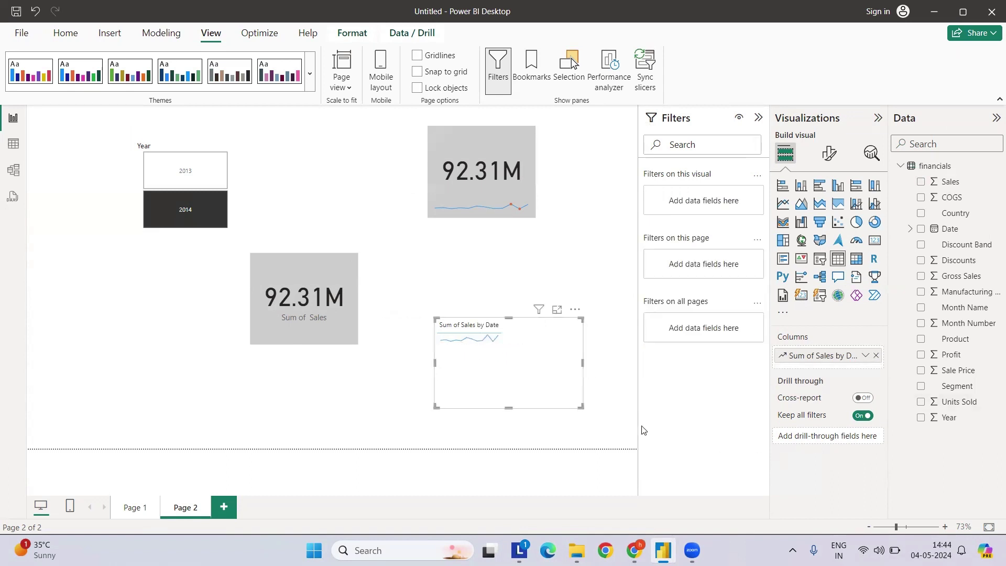
left_click_drag(581, 407, 528, 362)
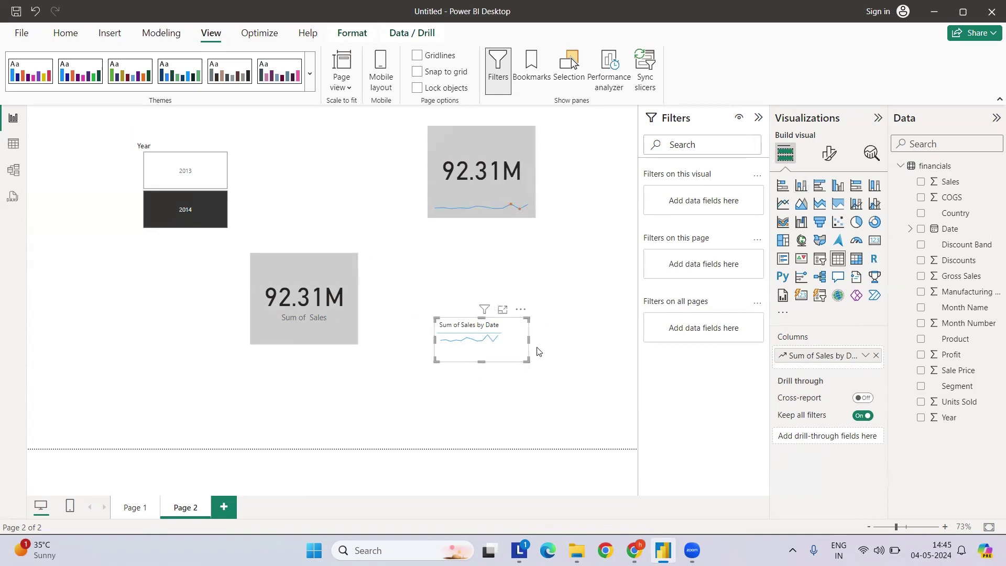
Step: Set the table's horizontal gridline color to light grey and turn on its vertical gridlines
left_click(829, 153)
left_click(820, 278)
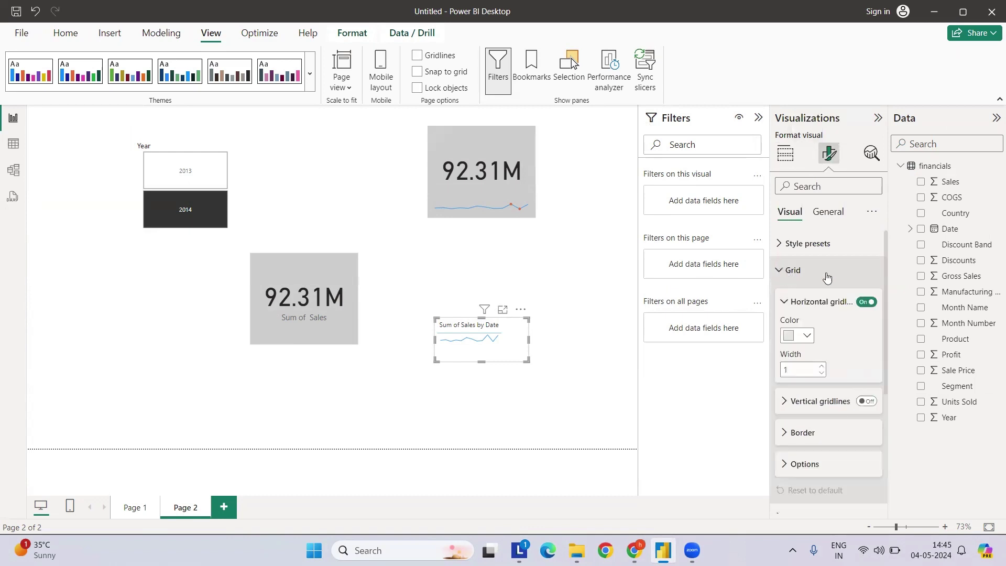
left_click(796, 335)
left_click(799, 281)
left_click(789, 274)
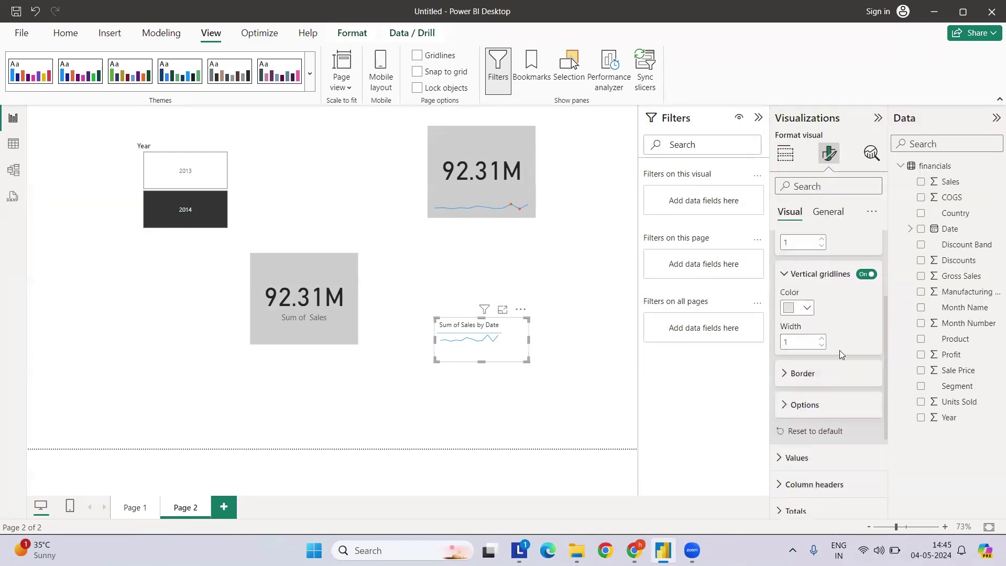
left_click(791, 405)
left_click(796, 373)
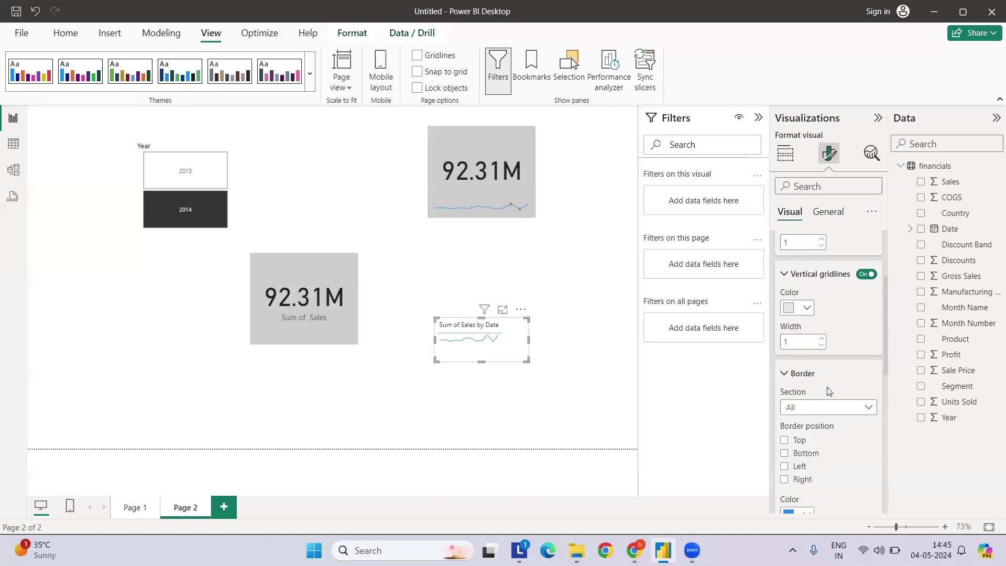
left_click(797, 307)
left_click(785, 385)
scroll(812, 321, "up", 3)
left_click(794, 270)
Step: Set both the text color and the background color of the table's column headers to light grey
left_click(806, 323)
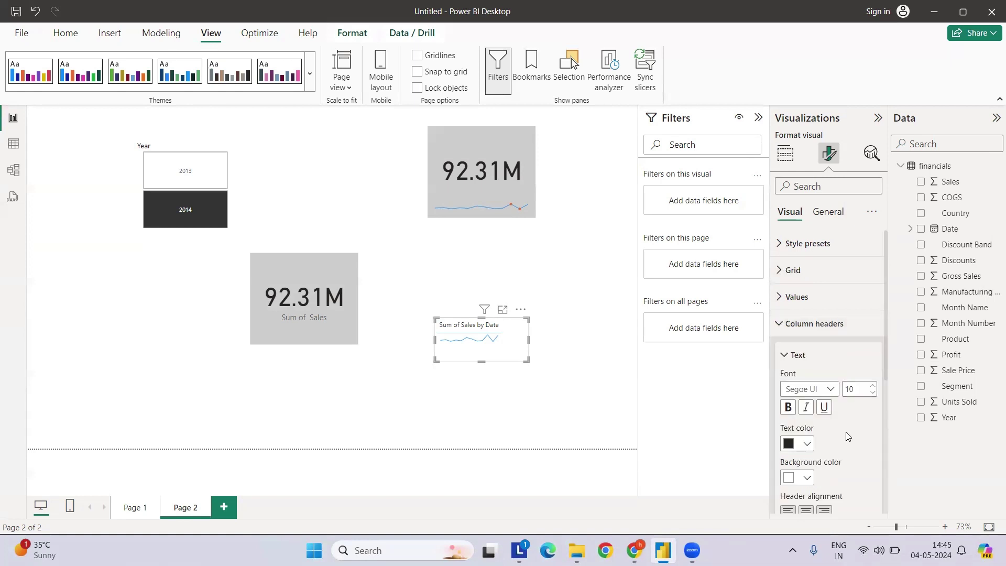
left_click(804, 357)
left_click(800, 304)
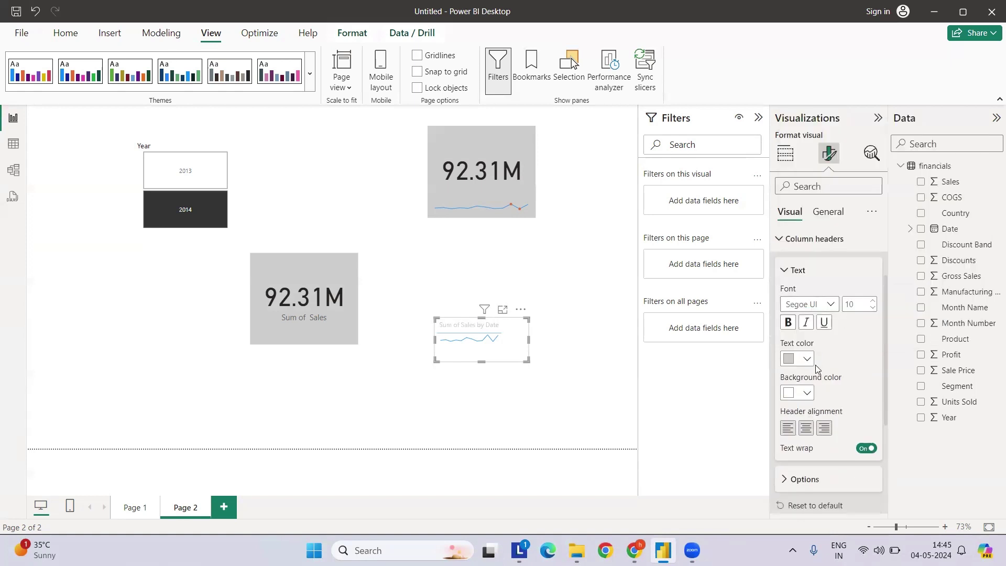
left_click(804, 392)
left_click(801, 333)
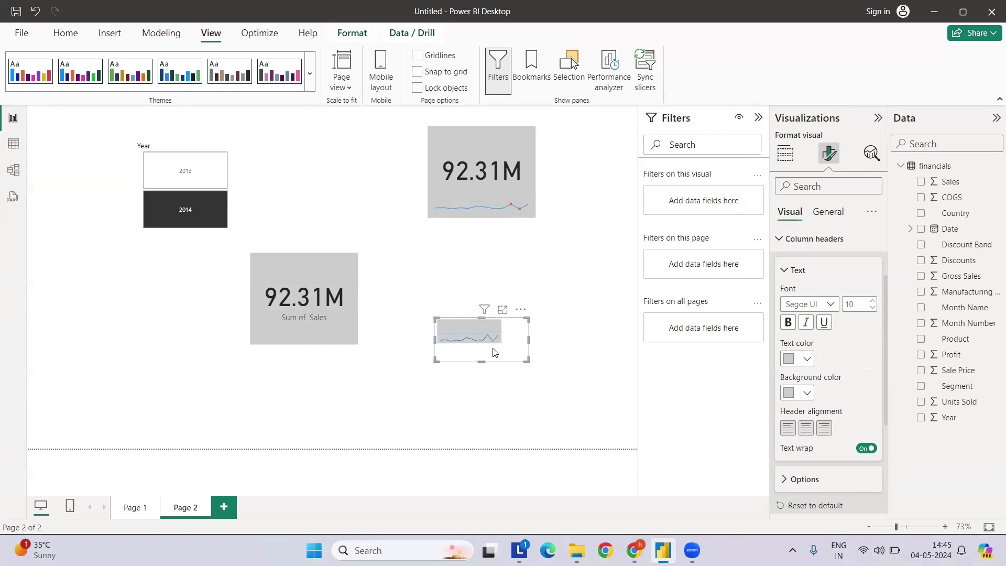
Step: Search the table's format settings for "back" and set the background color of the totals values to light grey
left_click(812, 187)
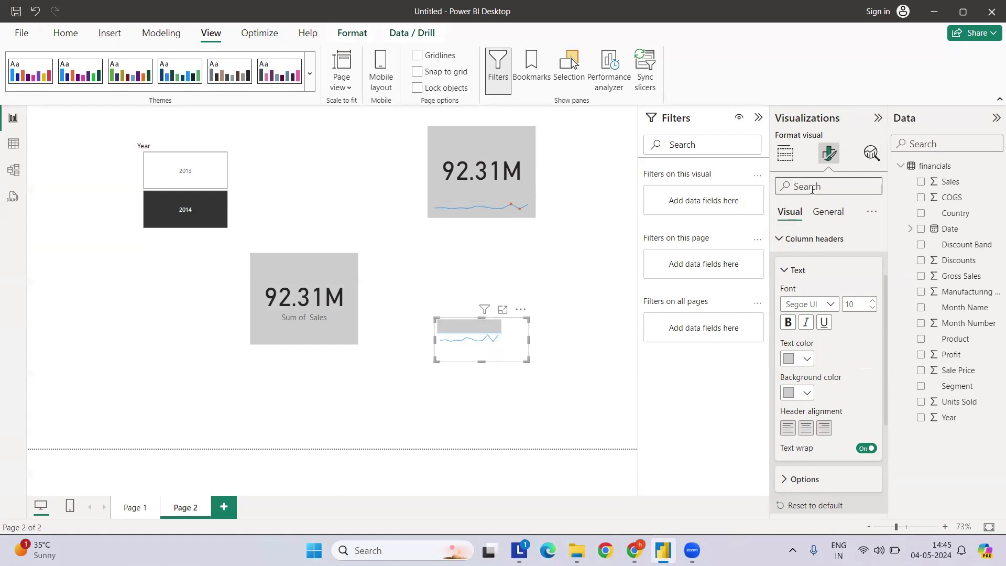
type("back")
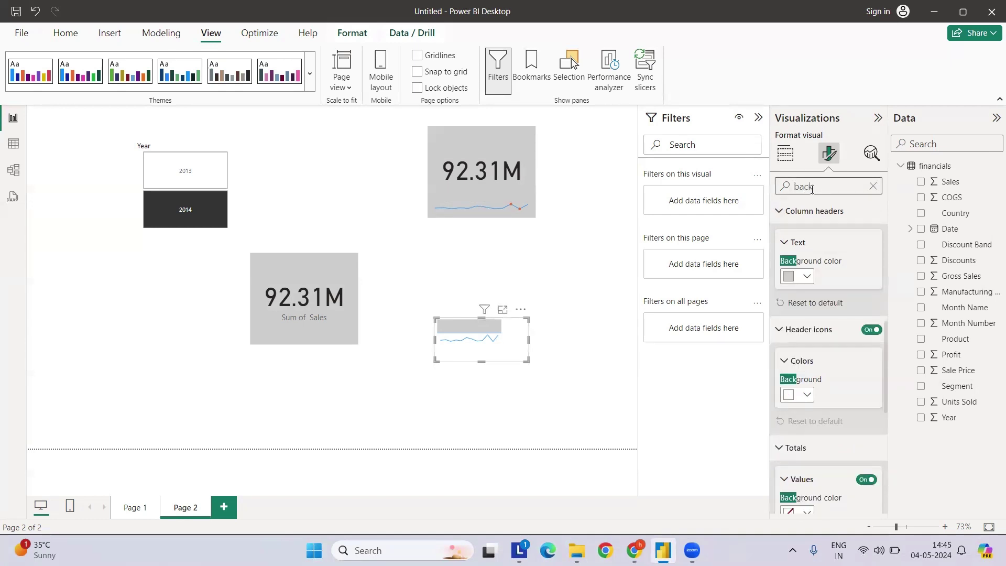
scroll(812, 401, "down", 3)
scroll(811, 391, "up", 1)
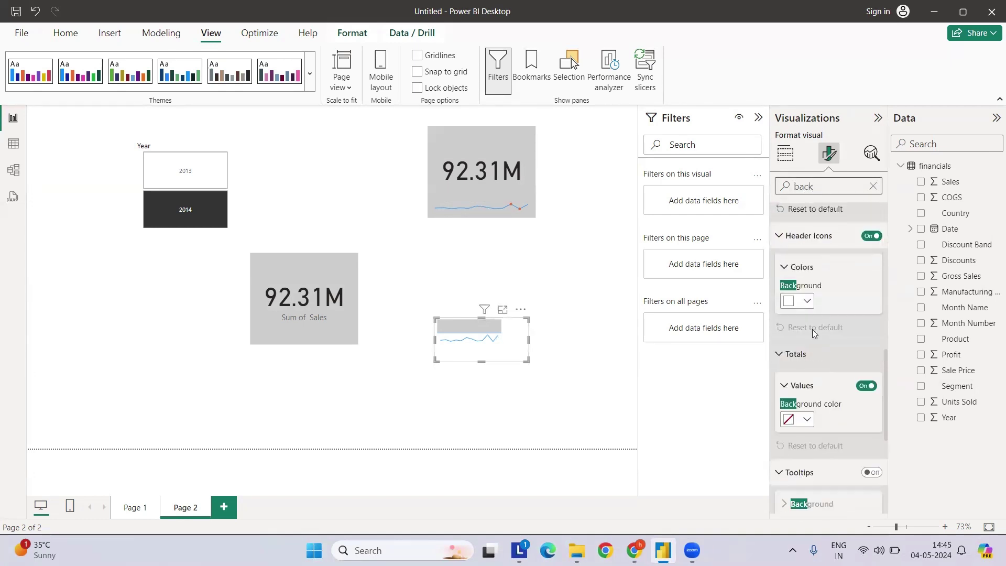
scroll(817, 316, "down", 2)
scroll(818, 323, "down", 3)
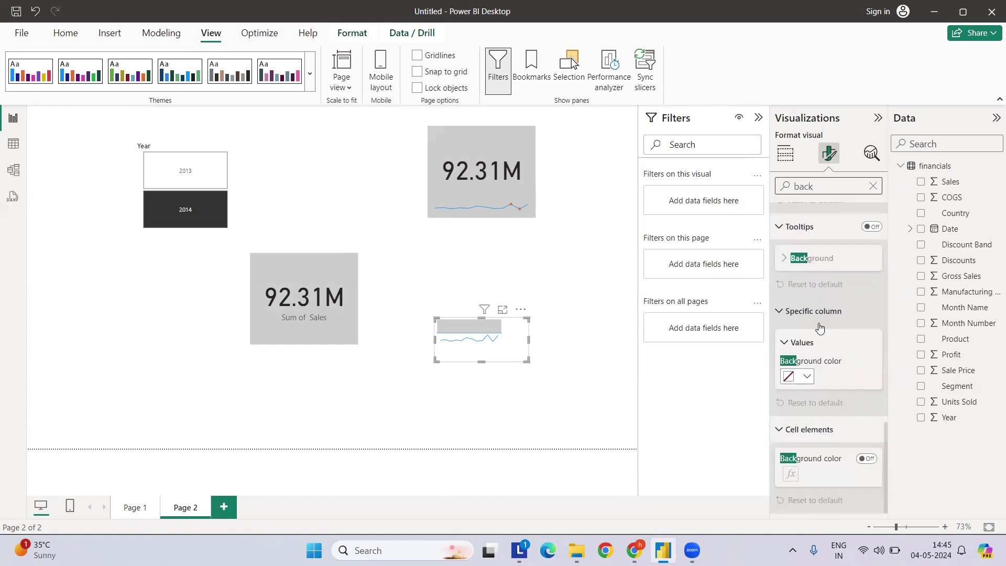
scroll(818, 322, "up", 4)
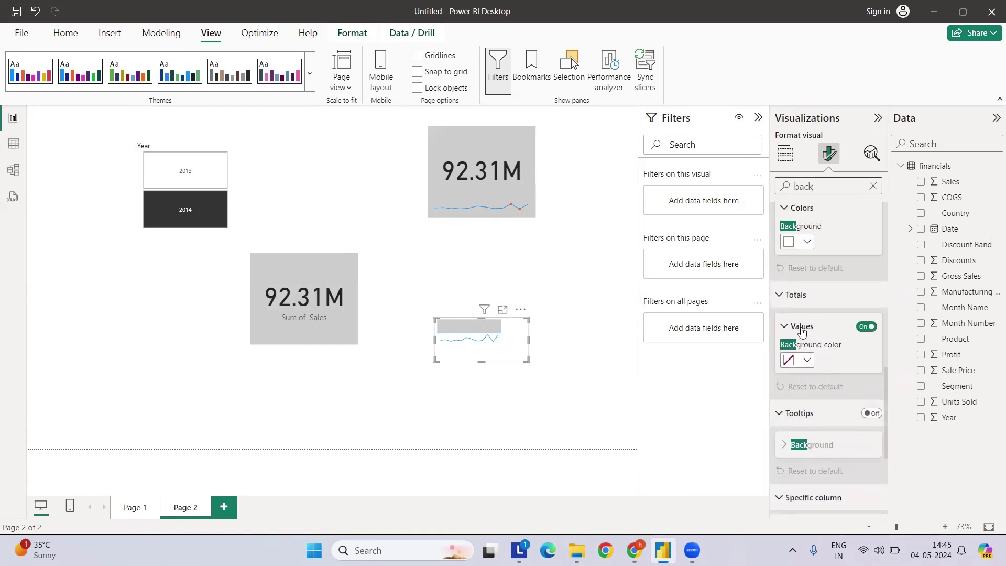
left_click(802, 359)
left_click(793, 302)
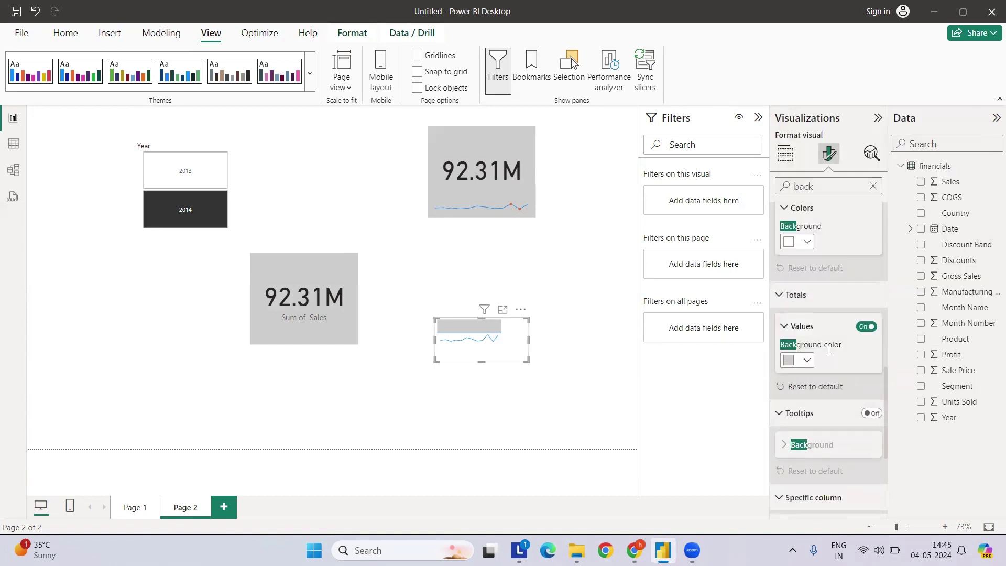
Step: Set the background color of the table's values to light grey
scroll(829, 382, "down", 3)
scroll(828, 381, "up", 10)
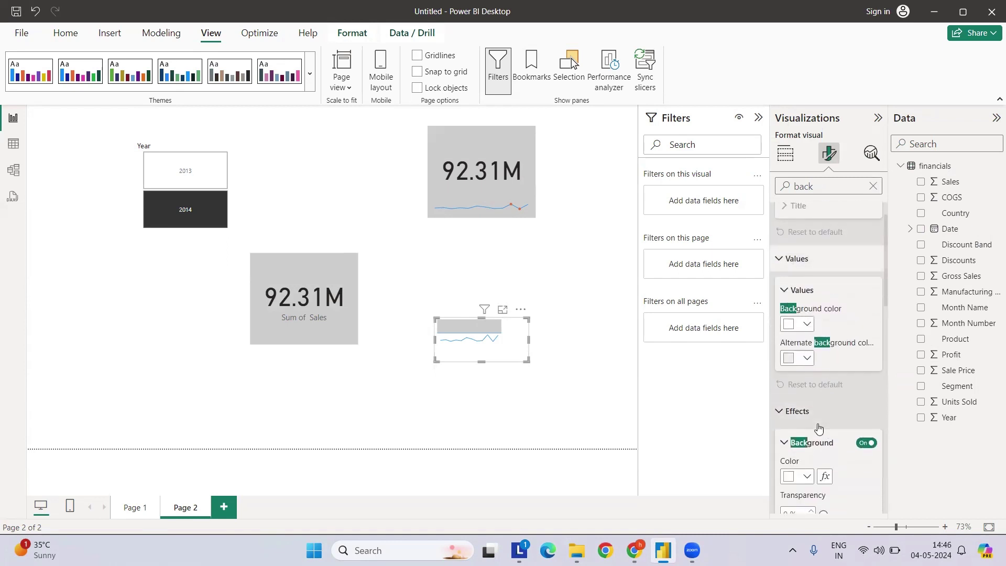
scroll(813, 415, "down", 5)
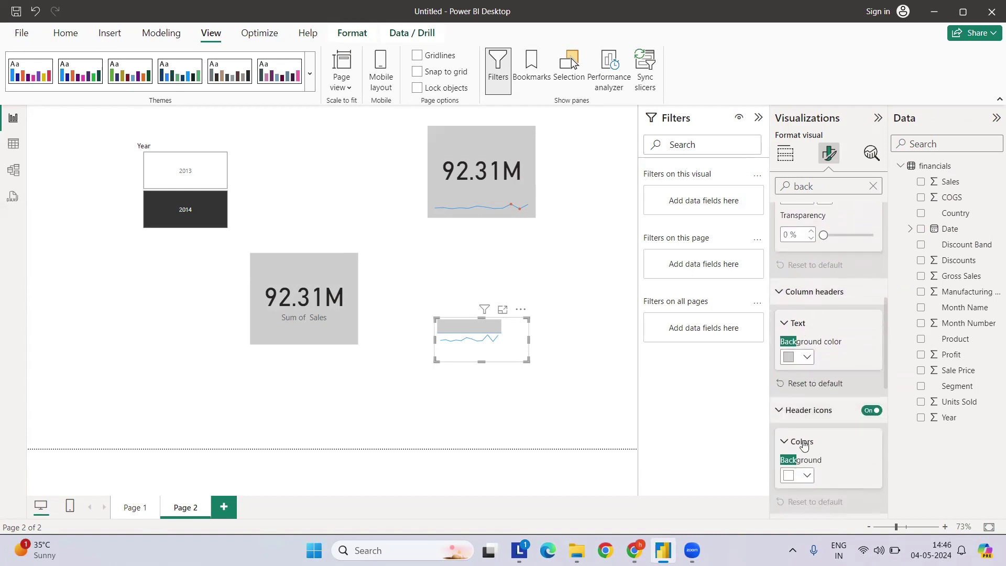
scroll(816, 446, "up", 5)
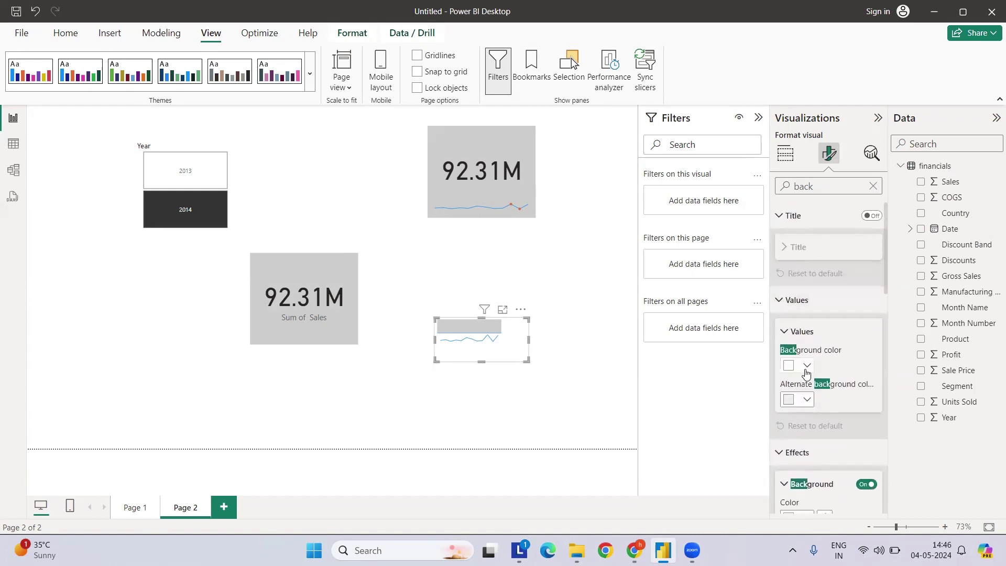
left_click(806, 367)
left_click(799, 207)
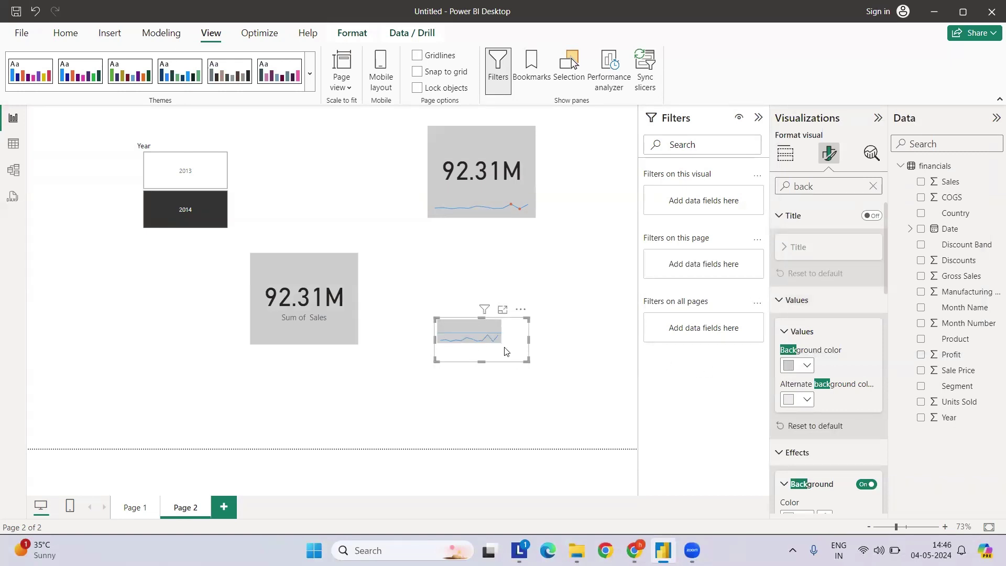
Step: Clear the format settings search and widen the sparkline column to fill the table's width
left_click(873, 186)
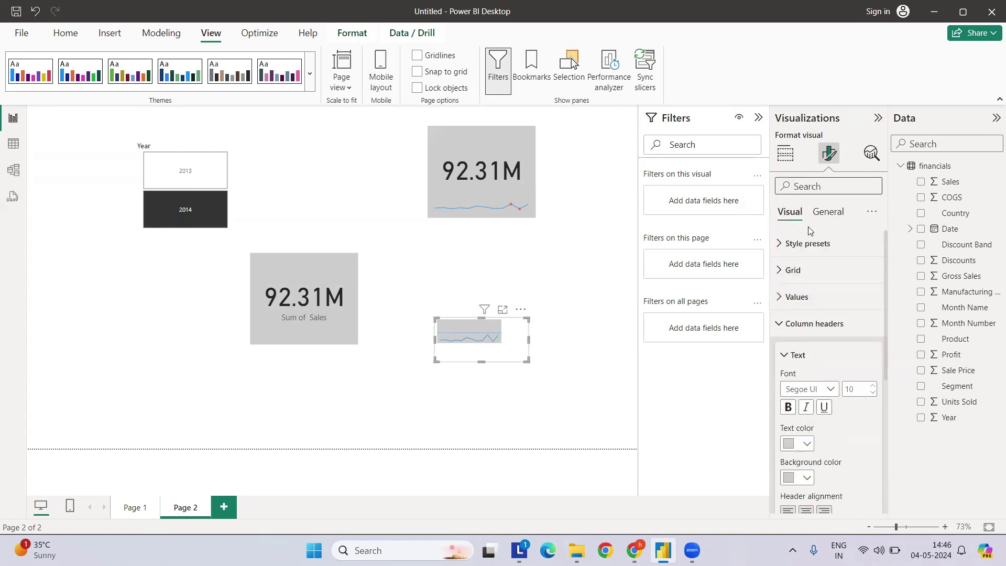
left_click(781, 323)
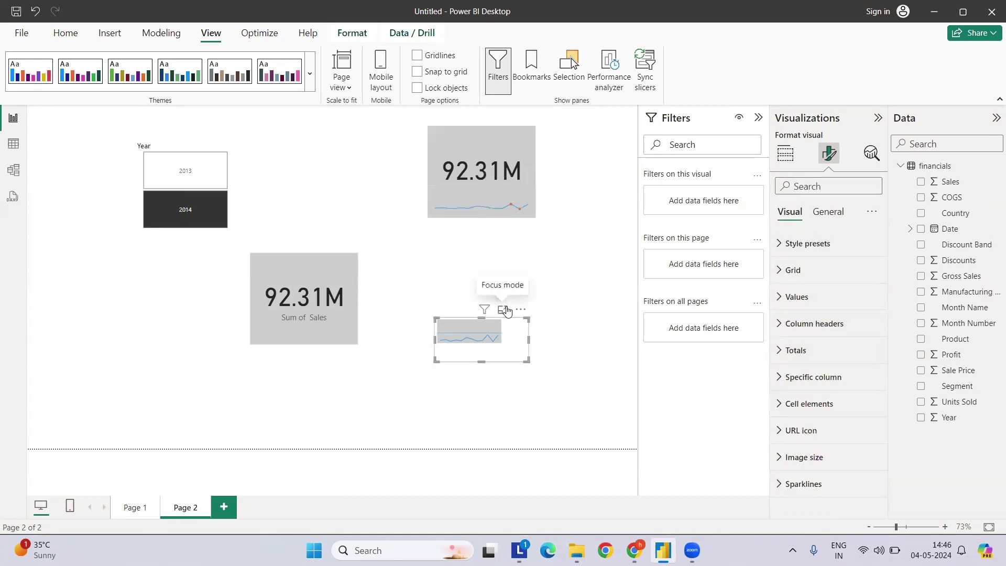
left_click_drag(502, 329, 520, 329)
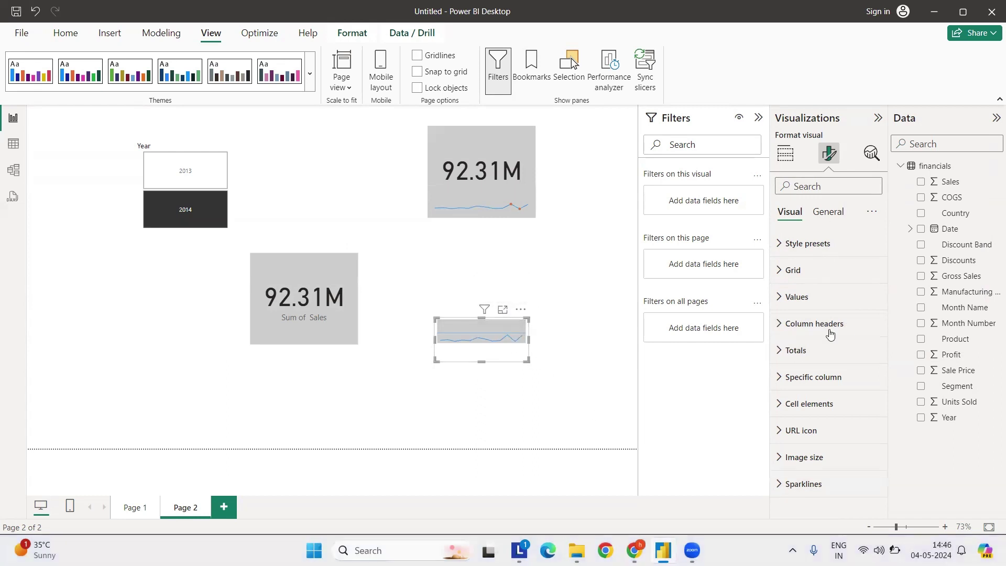
Step: Show markers for the highest and lowest points of the table's sparkline and color them orange
left_click(796, 484)
scroll(807, 440, "down", 1)
left_click(809, 474)
scroll(820, 461, "down", 5)
left_click(784, 307)
left_click(784, 320)
left_click(784, 372)
left_click(798, 408)
left_click(816, 349)
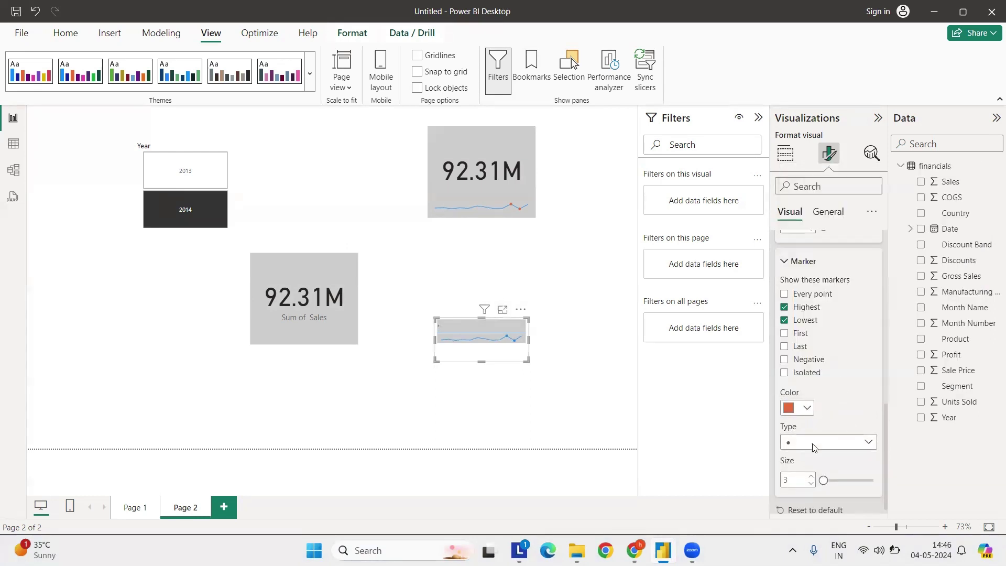
key("XF86MonBrightnessUp")
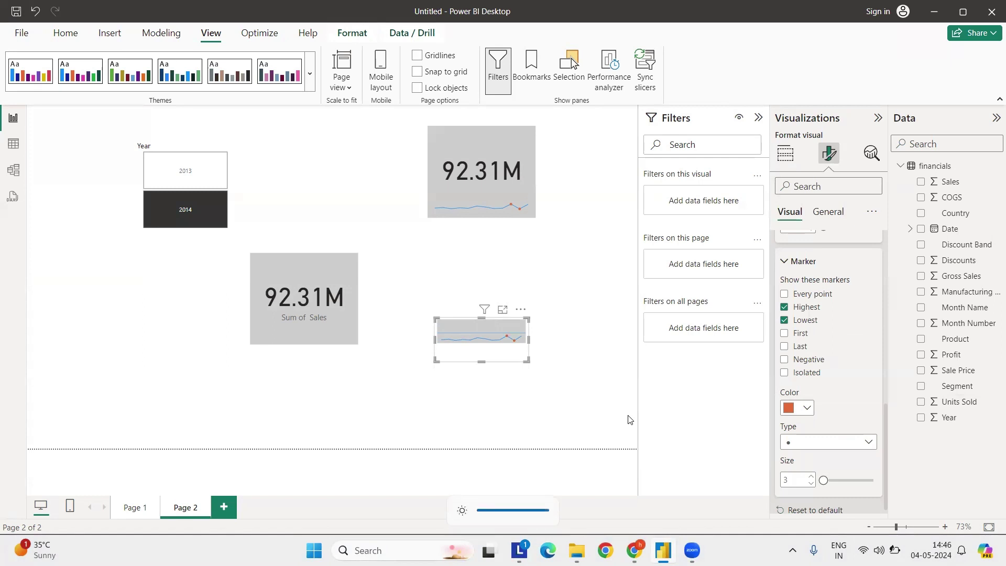
Step: Set the sparkline marker size to 5 and reduce the table's height to fit the sparkline row
left_click_drag(823, 480, 872, 480)
left_click_drag(483, 366, 483, 355)
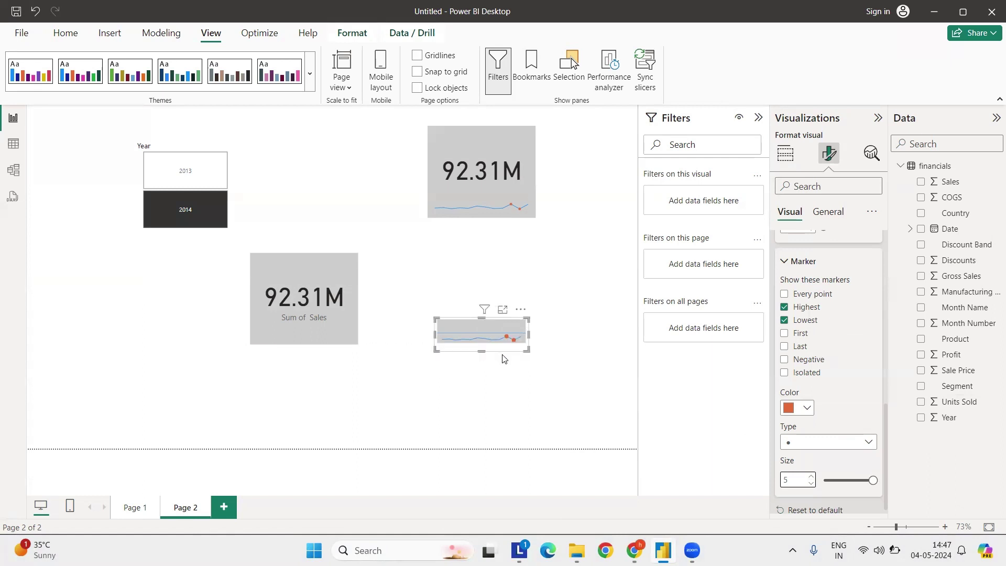
Step: Set the background color of the lower sparkline table visual to light grey
left_click(827, 211)
left_click(799, 294)
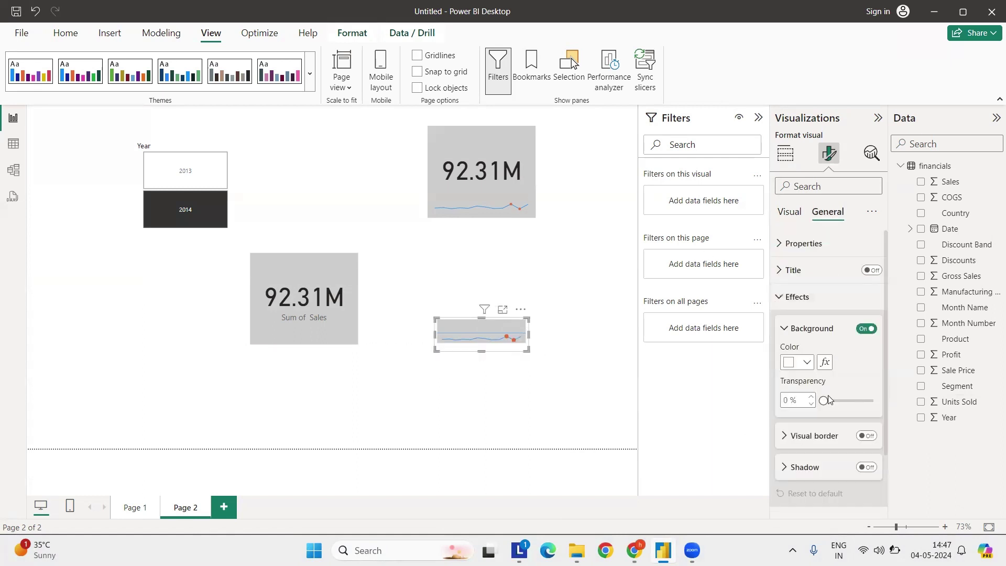
left_click(799, 361)
left_click(816, 304)
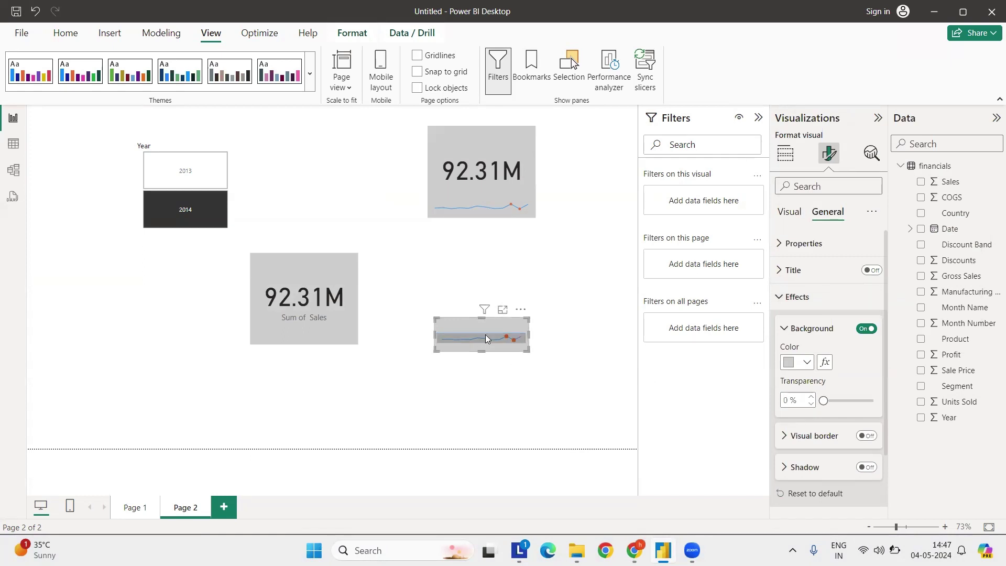
Step: Fit the sparkline table over the lower part of the Sum of Sales card, and extend the card's height so the table sits along its bottom edge
left_click_drag(505, 351, 304, 317)
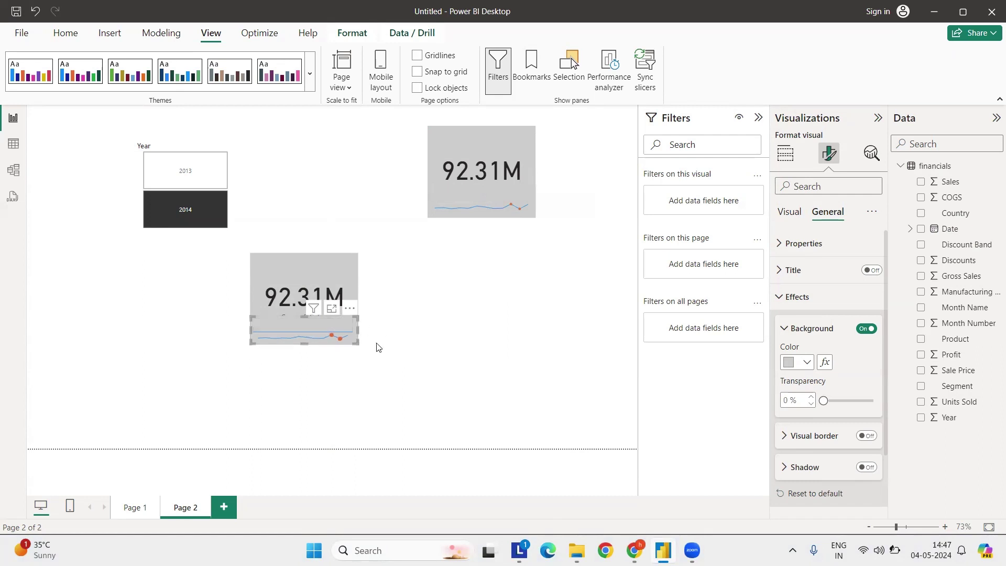
left_click(570, 64)
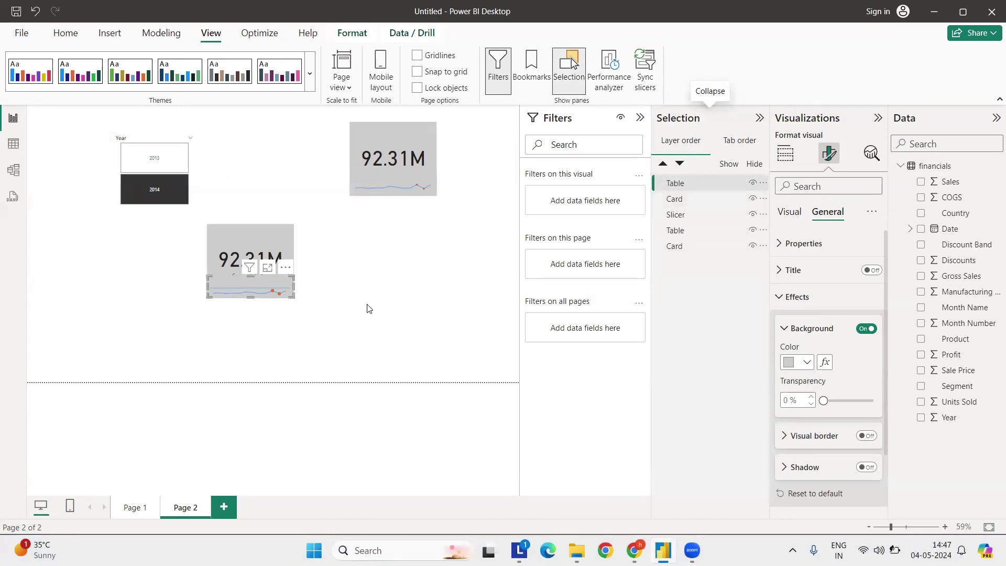
left_click(260, 241)
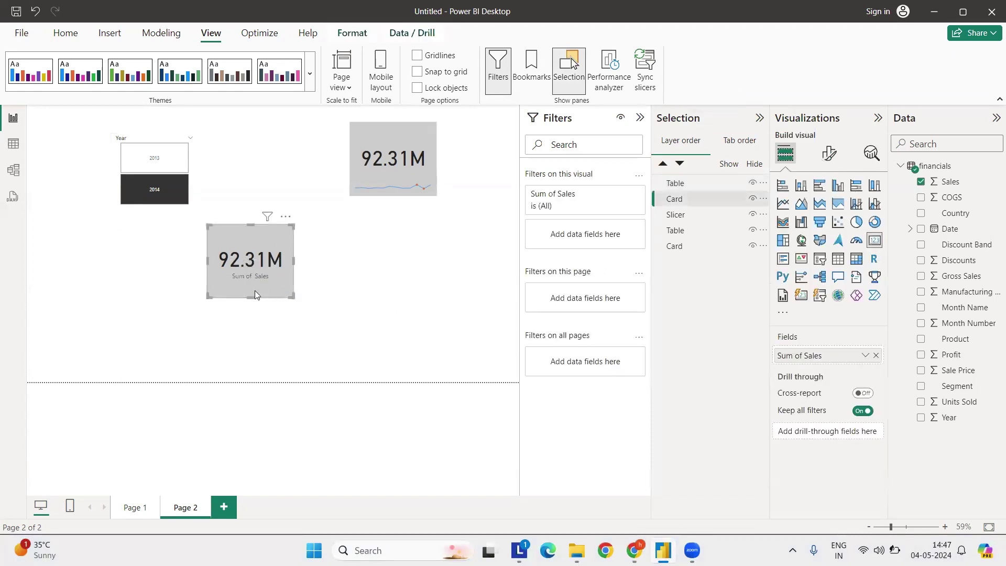
left_click_drag(253, 296, 252, 306)
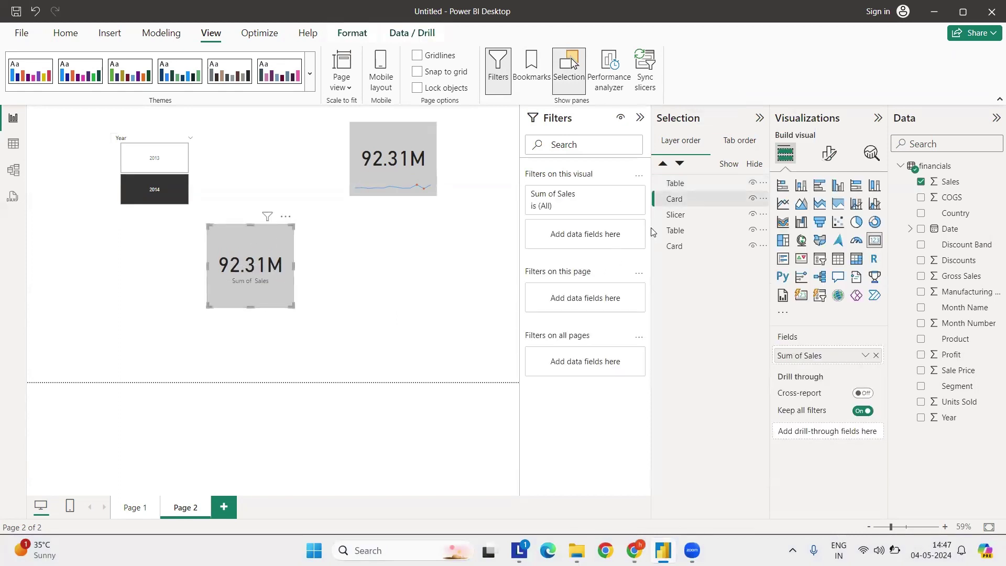
left_click(676, 184)
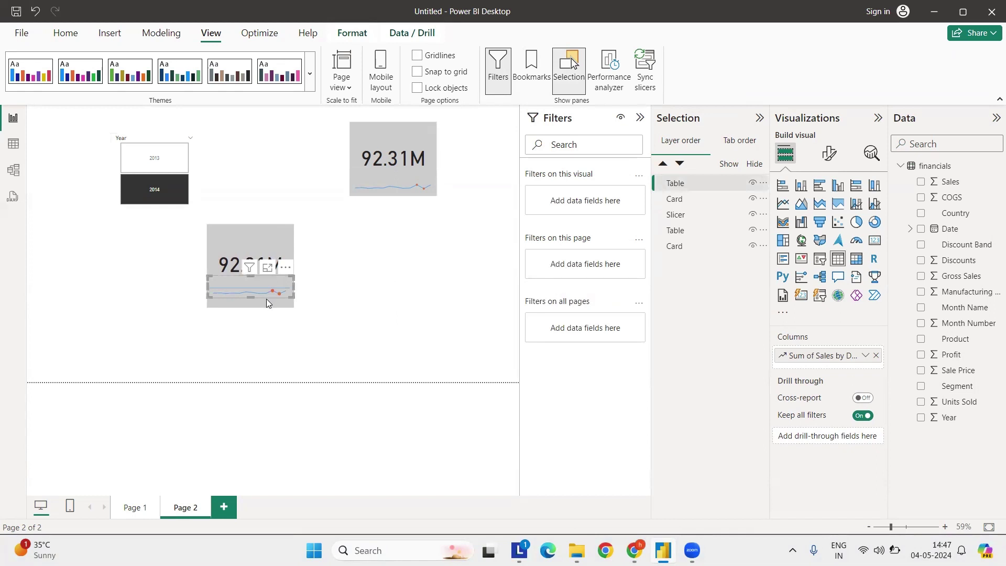
left_click(402, 328)
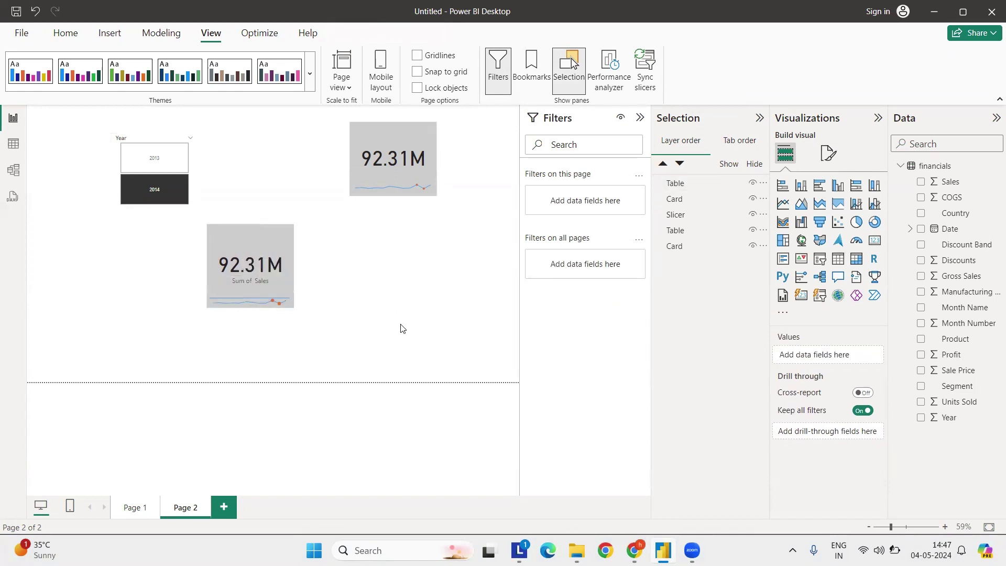
Step: Collapse the Selection, Visualizations and Data panes and examine the sparklines on the two cards
left_click(759, 119)
left_click(876, 118)
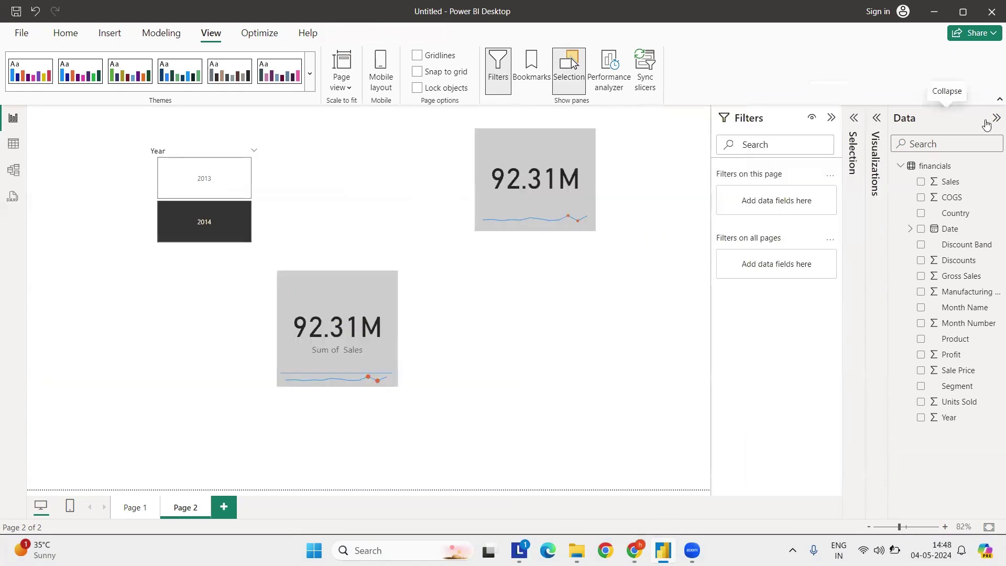
left_click(995, 118)
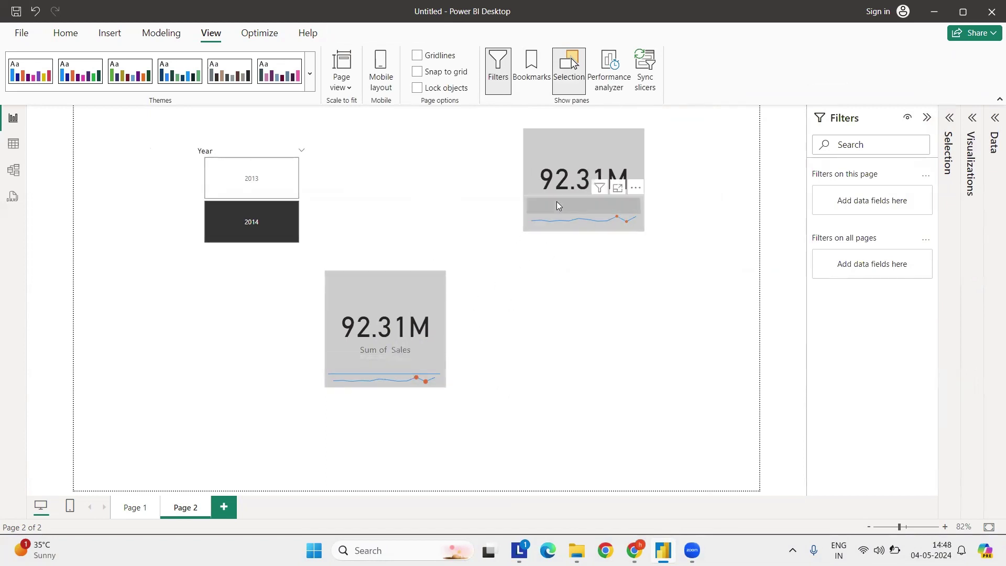
left_click_drag(581, 195, 587, 198)
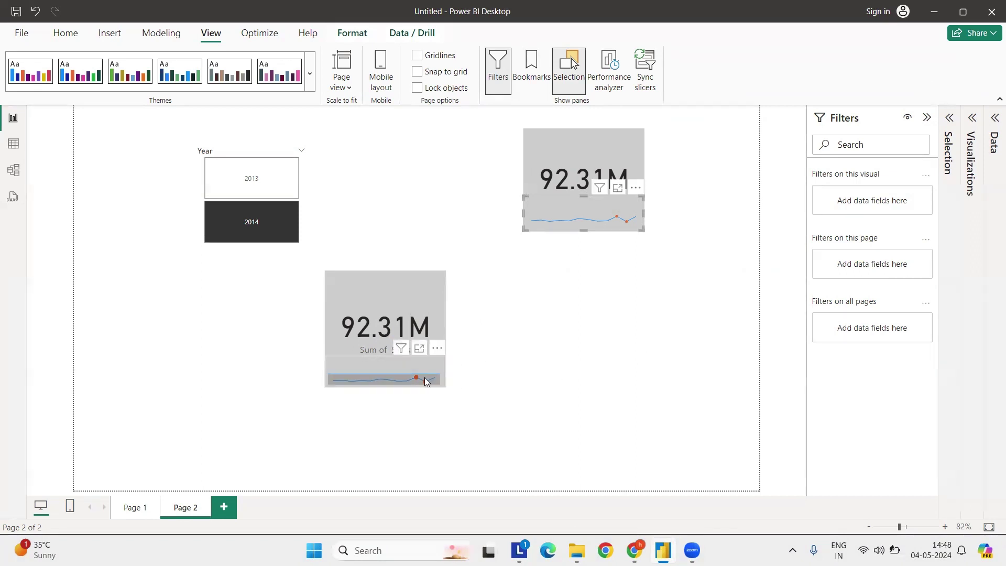
Step: Expand the Visualizations and Data panes again, and add a page named Tooltip that is allowed for use as a tooltip
left_click(972, 117)
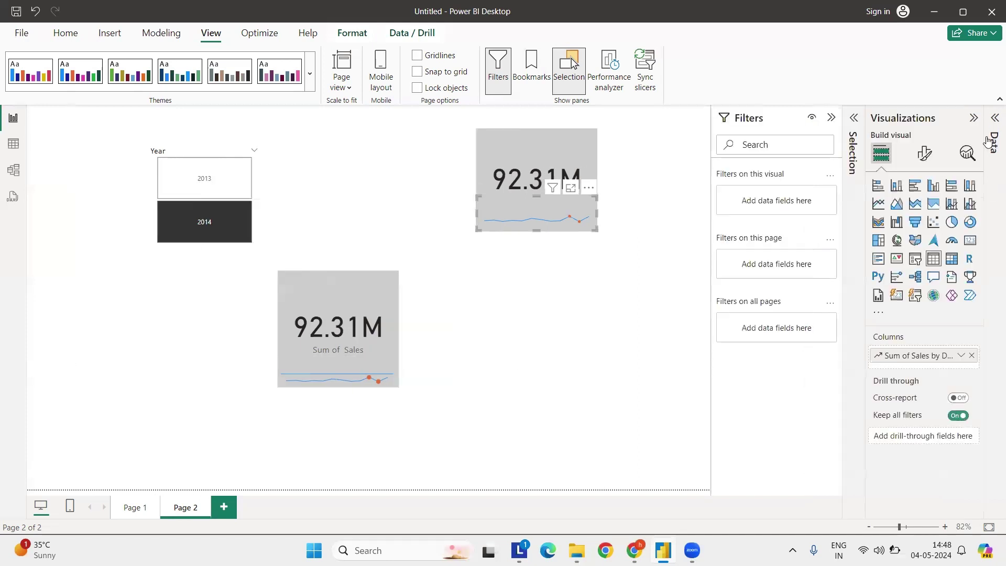
left_click(995, 117)
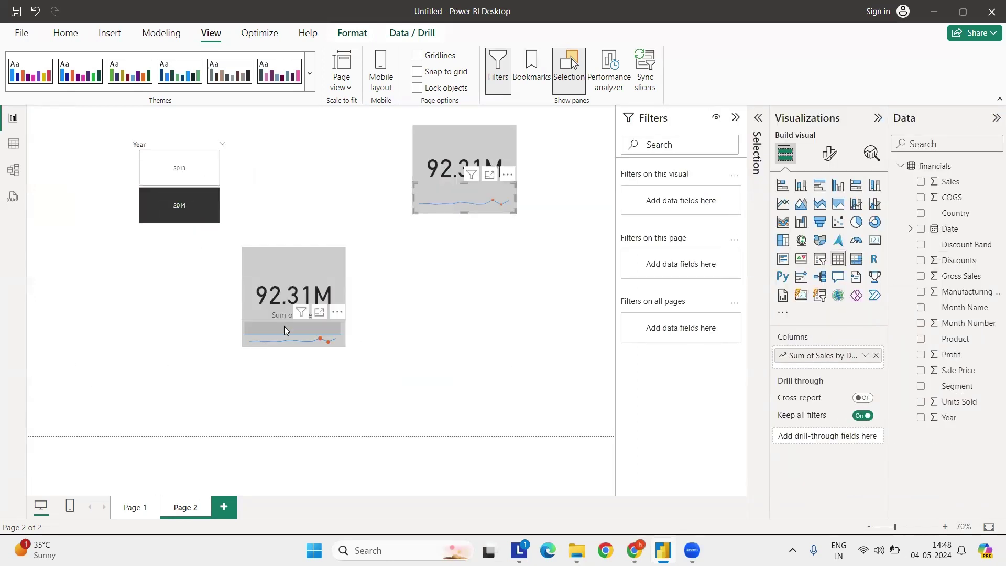
left_click(396, 349)
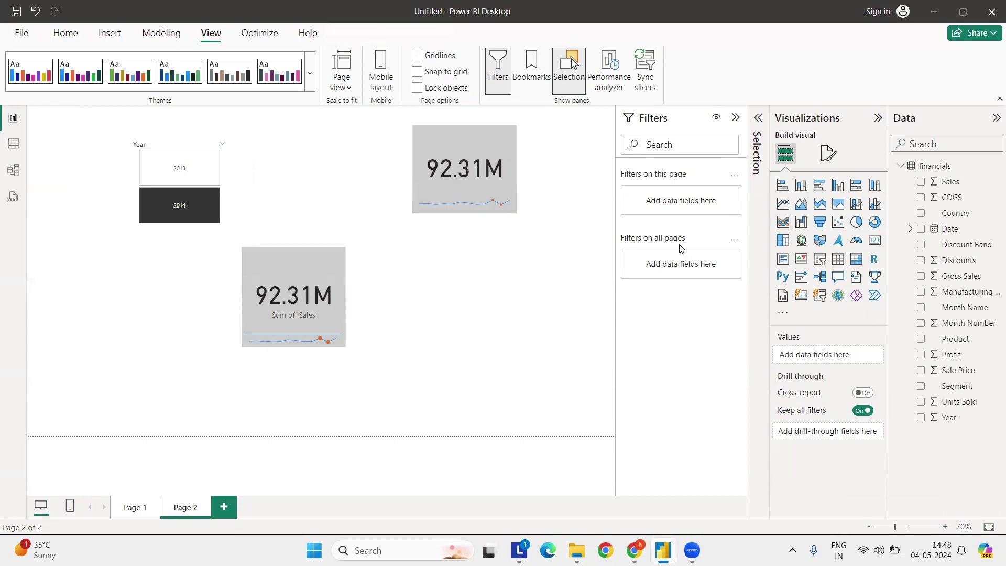
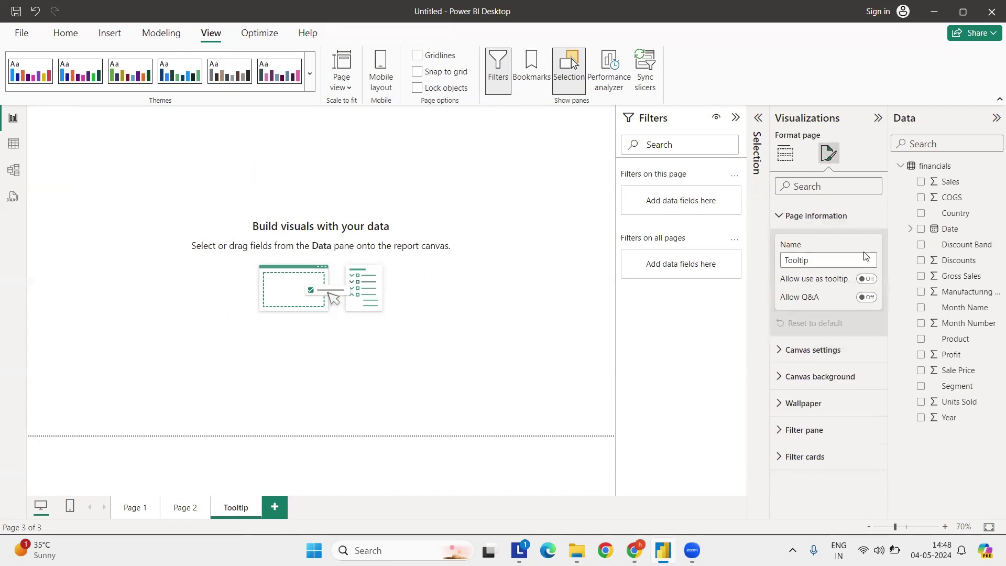
left_click(865, 280)
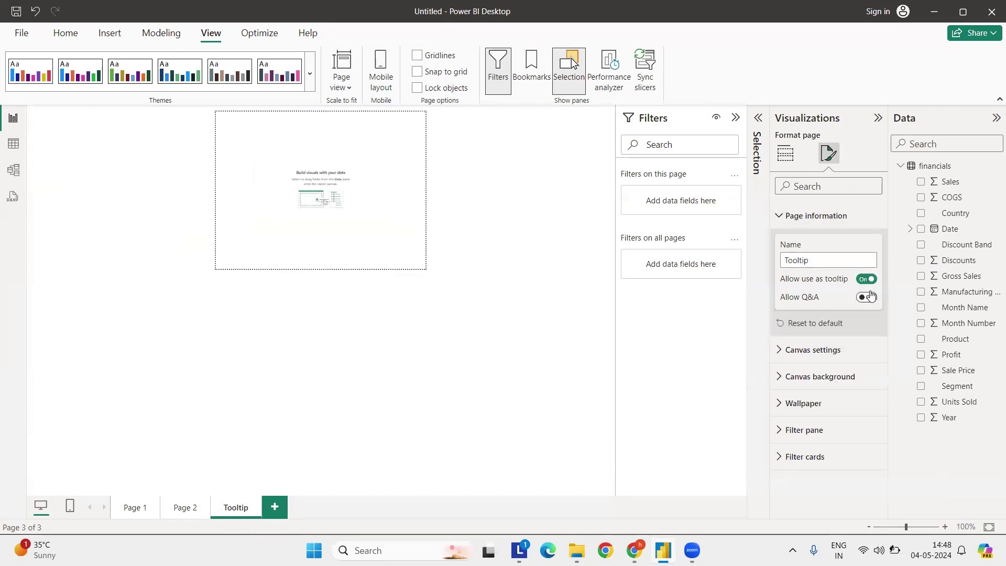
Step: Build a table on the Tooltip page from Date and Sales, keeping only Year and Month from the date hierarchy
left_click(785, 153)
left_click(921, 229)
left_click(921, 182)
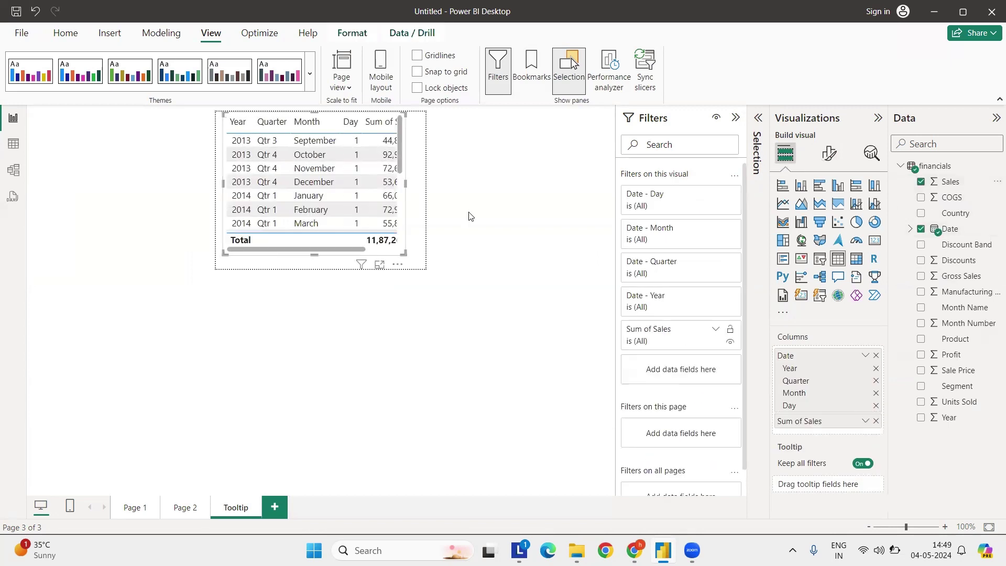
left_click(876, 381)
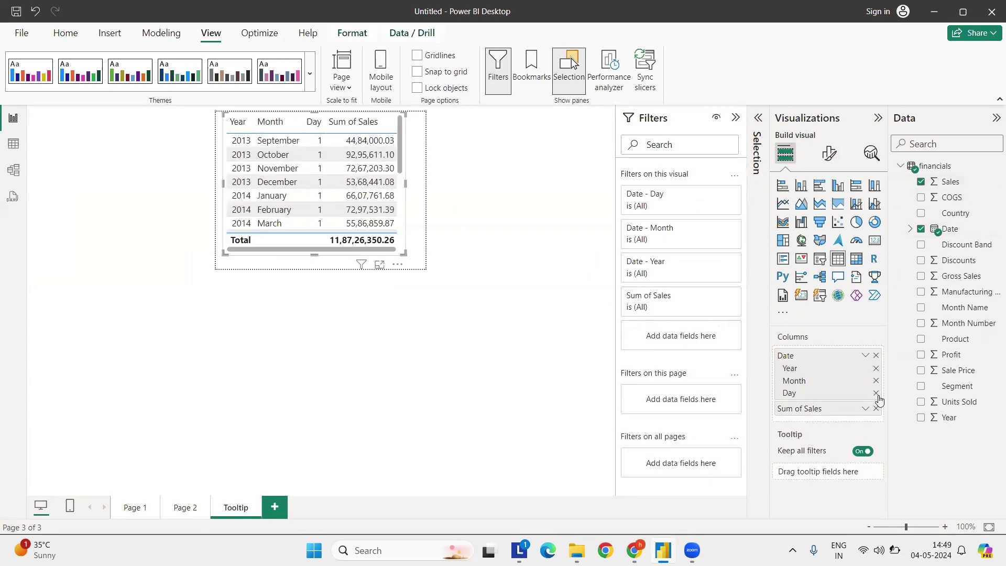
left_click(875, 394)
Step: Turn off the totals row of the table on the Tooltip page
left_click(829, 154)
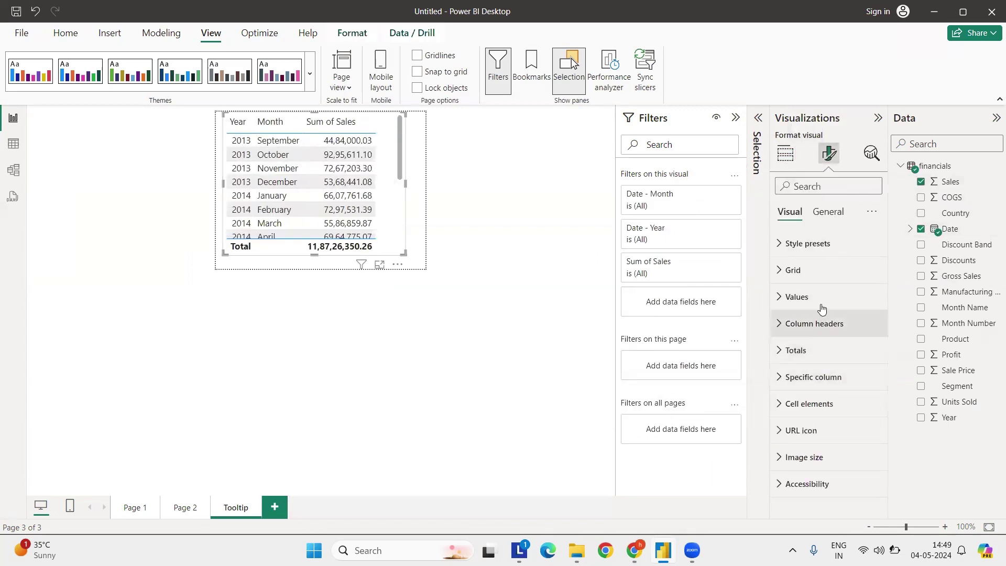
left_click(802, 350)
left_click(866, 381)
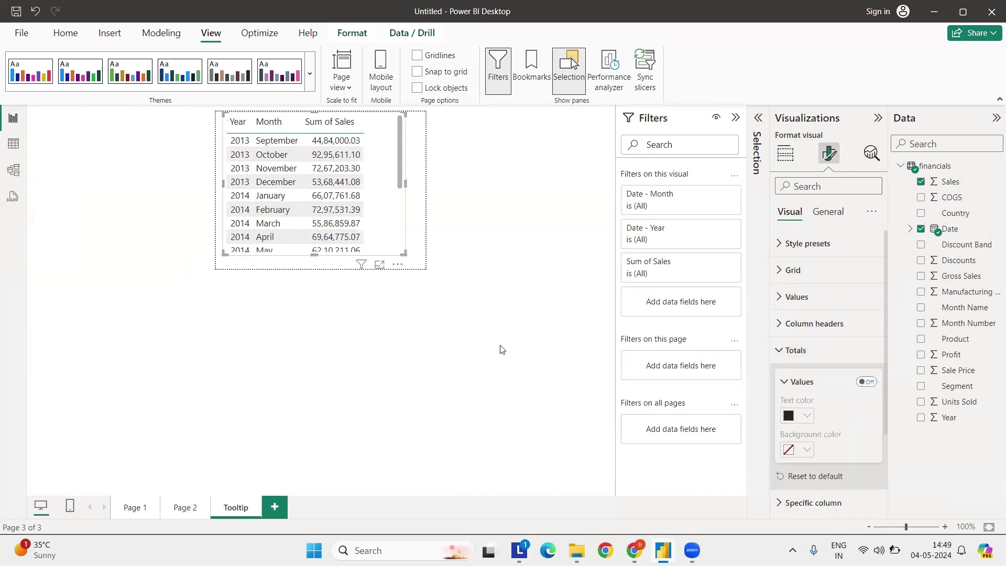
Step: Widen the Sum of Sales column, sort the table by it in descending order, and slightly narrow the Month column
left_click_drag(363, 121, 391, 121)
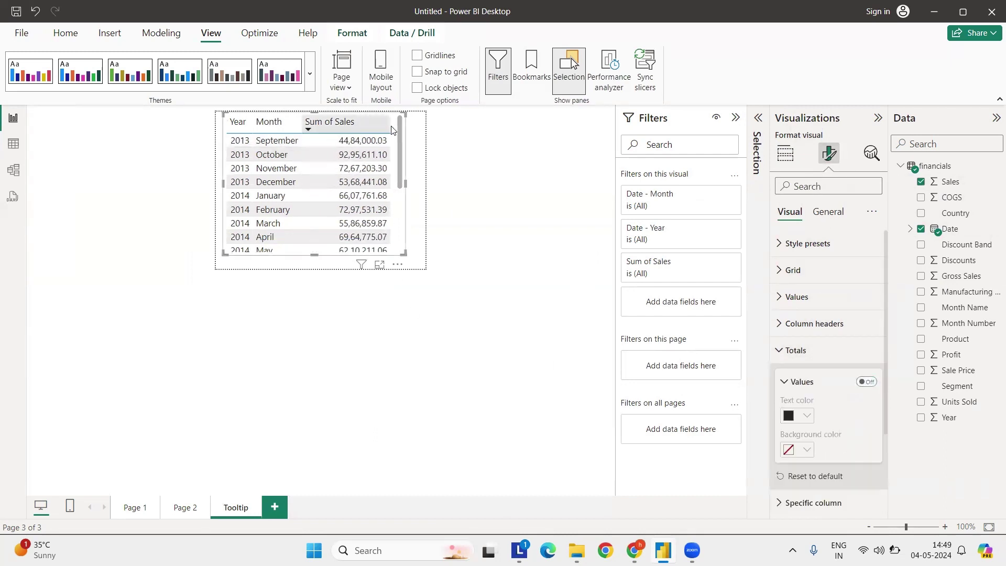
left_click(304, 127)
left_click_drag(303, 124, 295, 124)
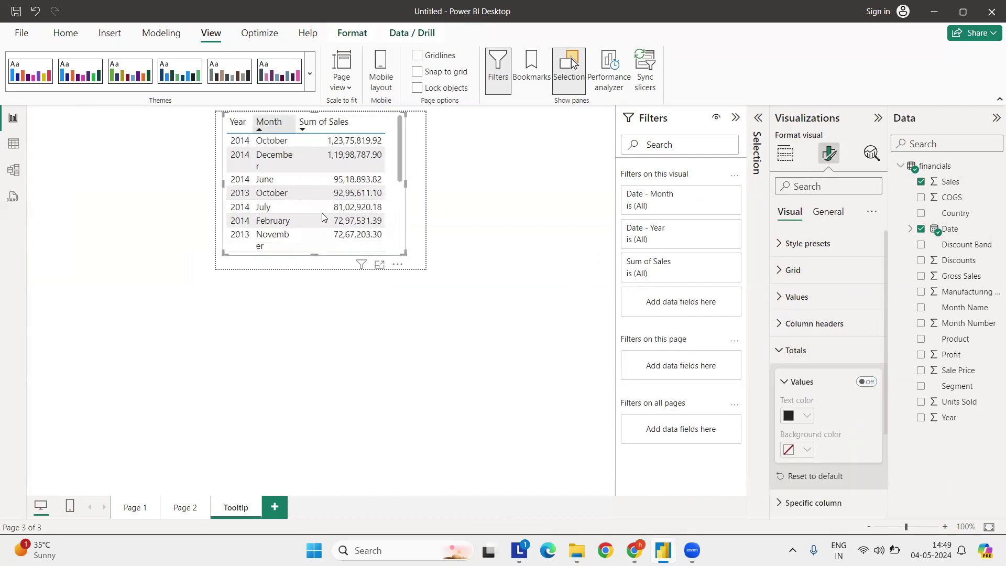
Step: Select the lower card's sparkline table on Page 2 and look through its format and field settings for the tooltip option
left_click(184, 508)
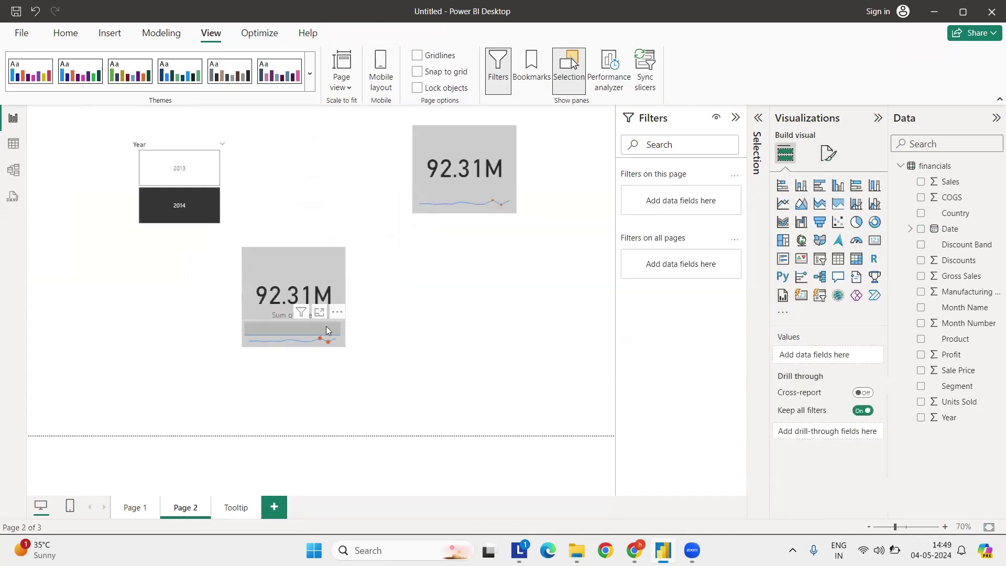
left_click(321, 320)
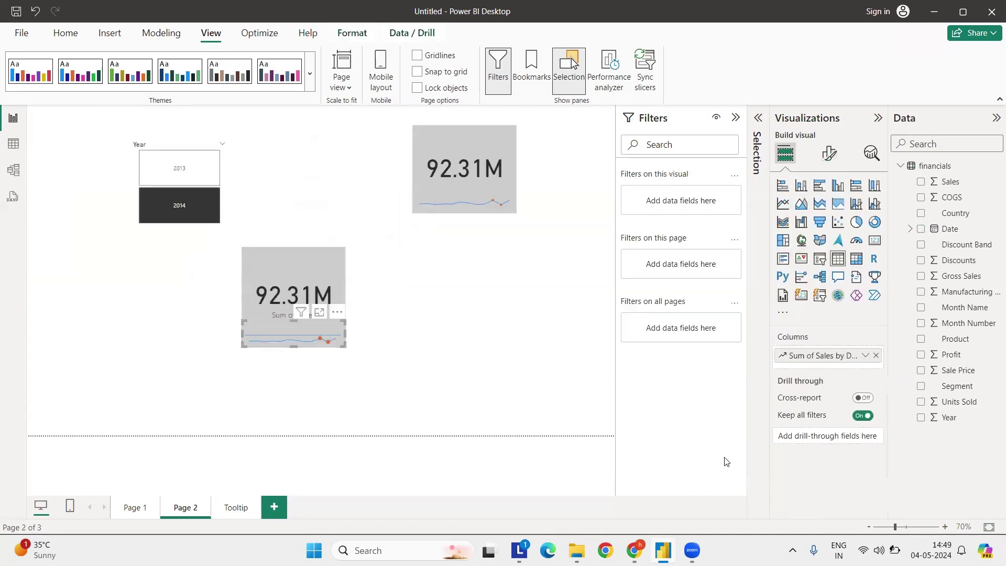
left_click(828, 154)
left_click(785, 153)
left_click(829, 153)
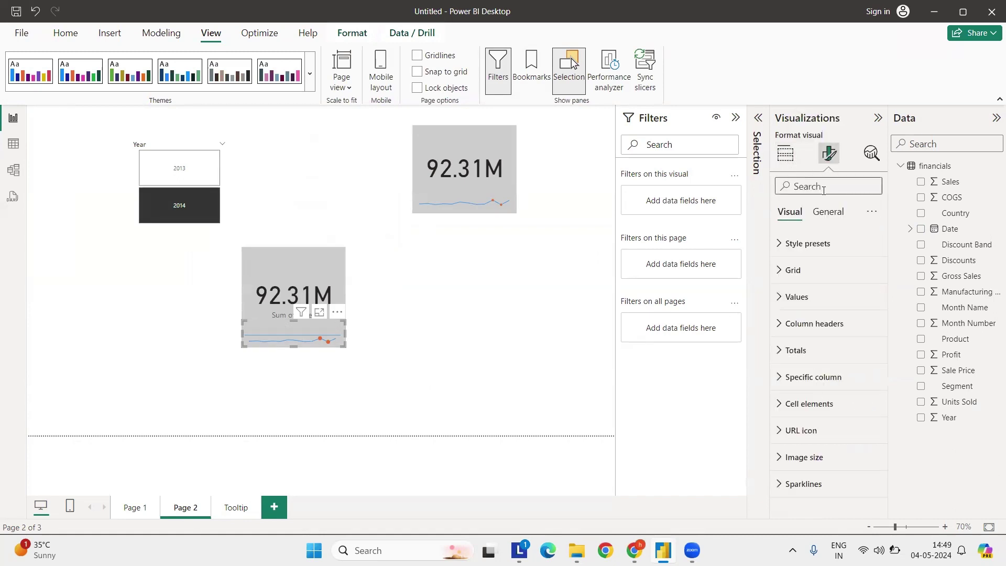
left_click(823, 187)
type("ti")
left_click(785, 152)
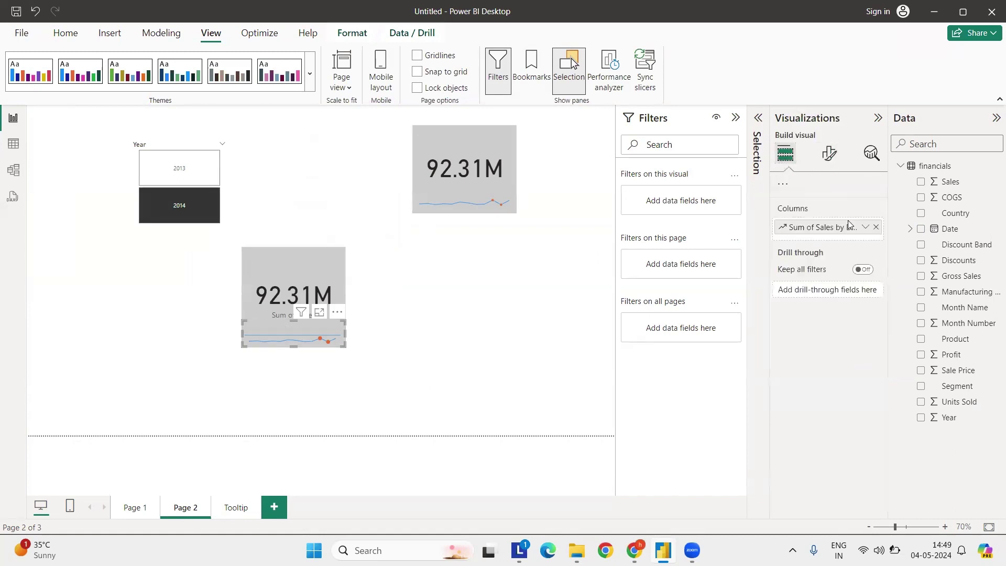
Step: Turn on tooltips for the lower sparkline table with type Report page and the Tooltip page as their source
left_click(829, 155)
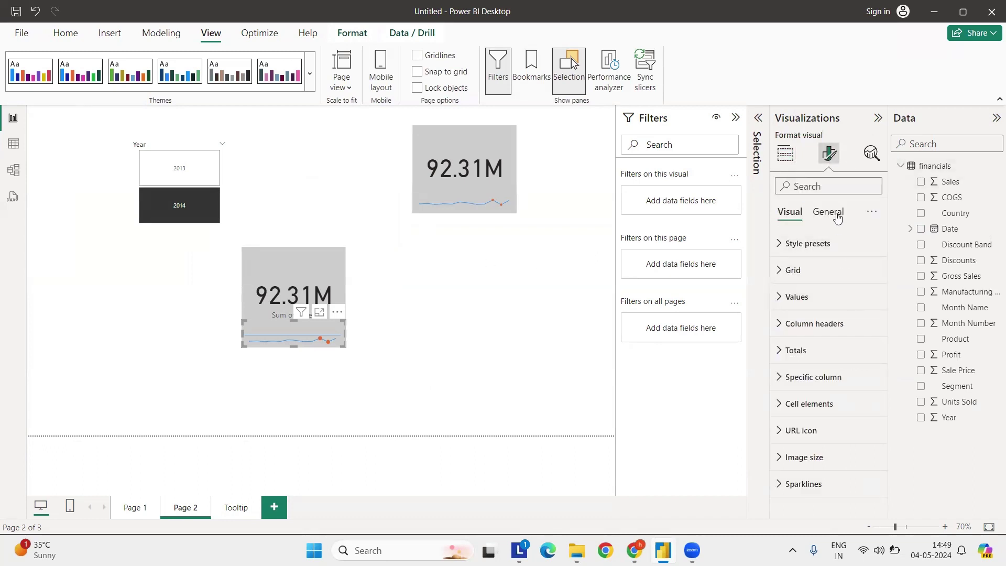
left_click(871, 350)
left_click(827, 349)
scroll(826, 361, "down", 2)
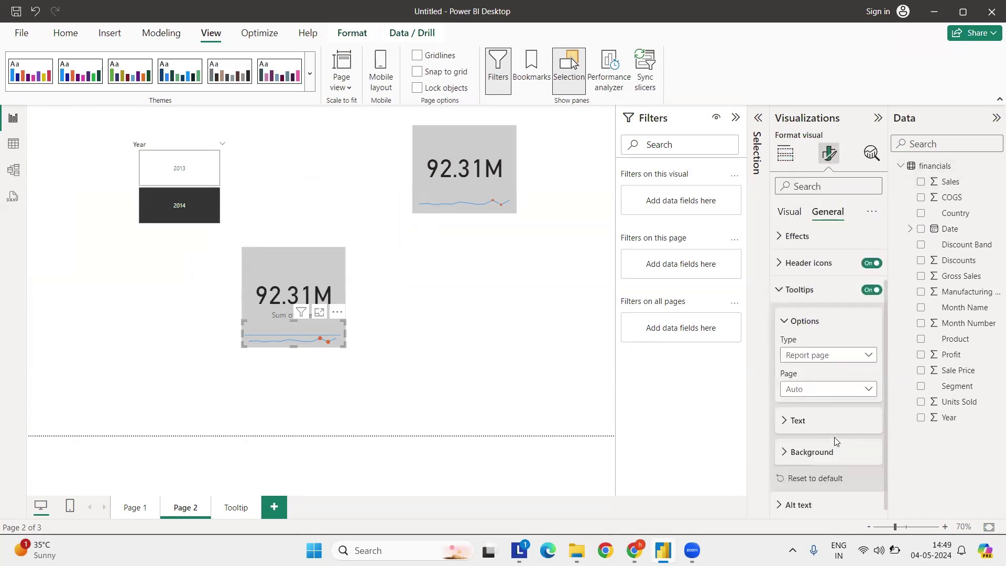
left_click(826, 351)
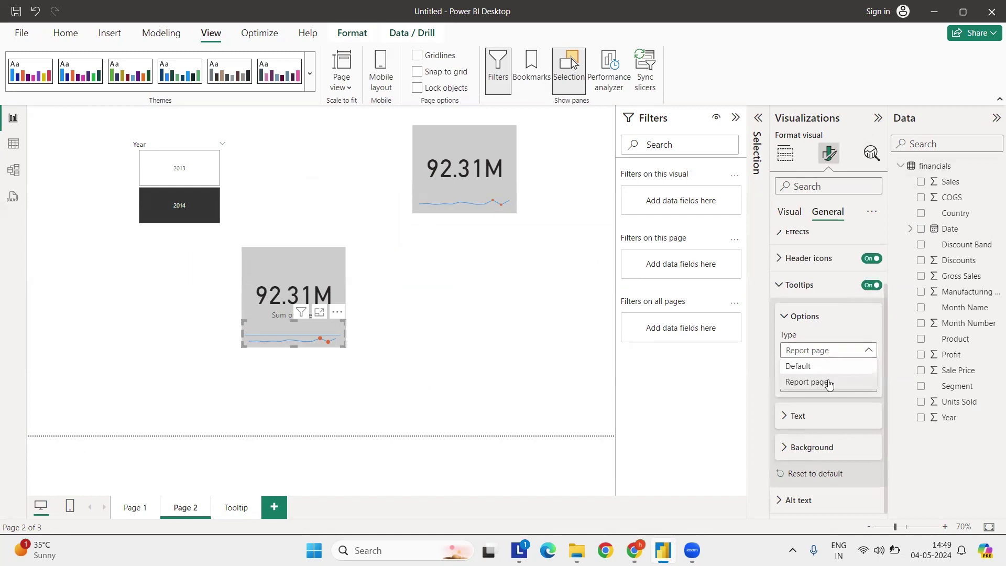
left_click(830, 380)
left_click(834, 386)
left_click(825, 416)
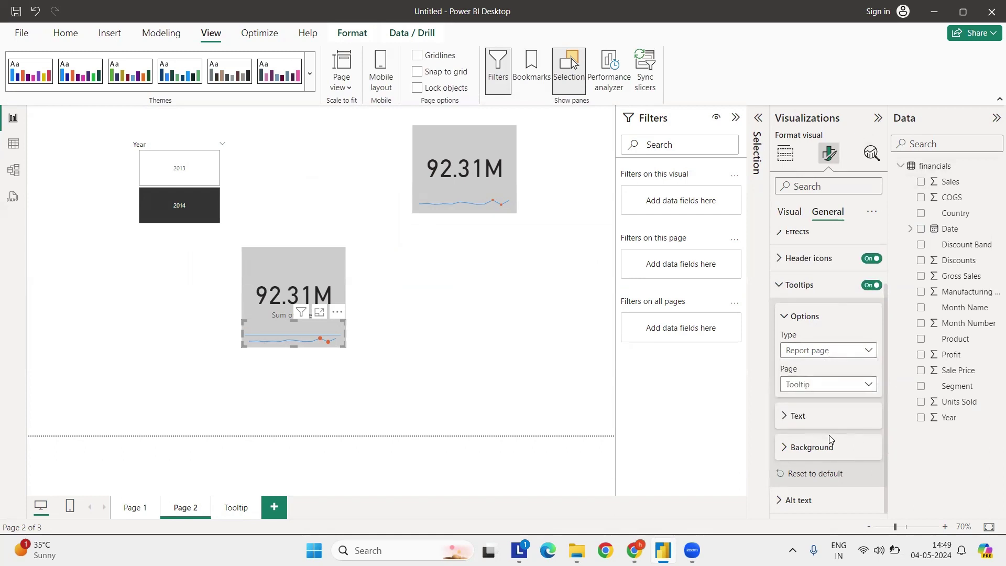
Step: Check the lower sparkline's tooltip, filter the Year slicer to 2013, and check the tooltip again
left_click(521, 331)
mouse_move(323, 341)
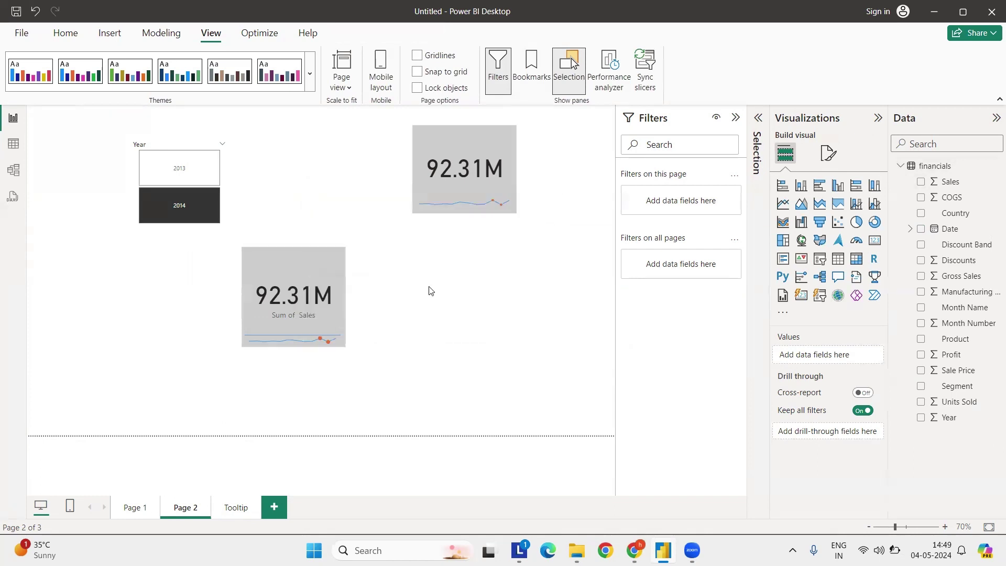
left_click(197, 173)
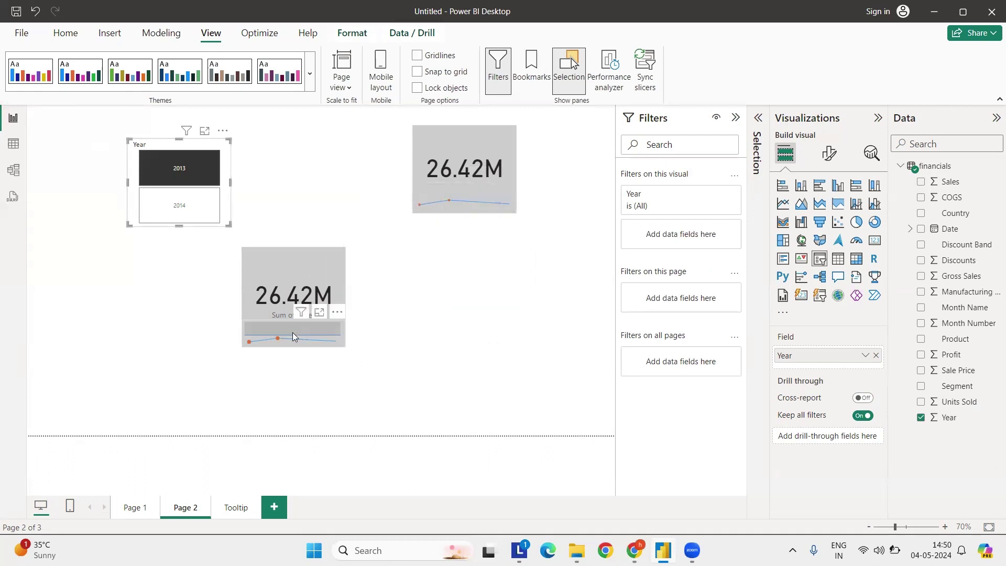
left_click(395, 332)
Step: Select both 2014 and 2013 in the Year slicer on Page 2
left_click(135, 513)
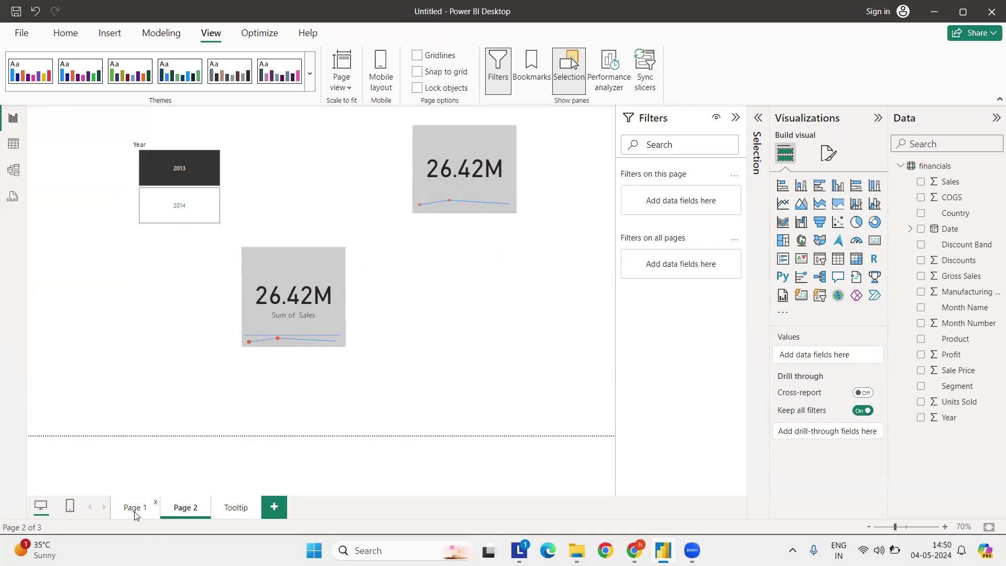
left_click(185, 507)
left_click(176, 212)
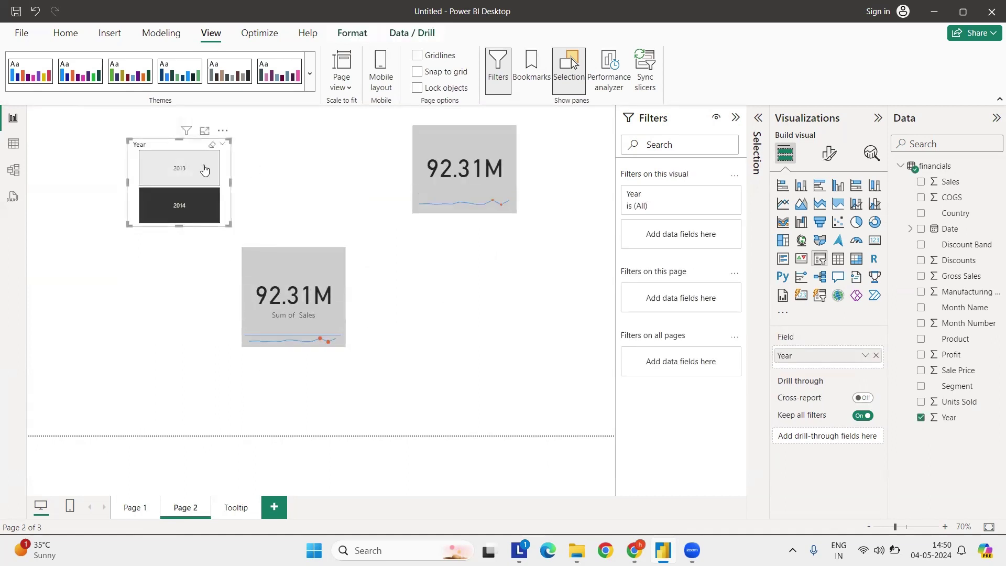
left_click(203, 164, "ctrl")
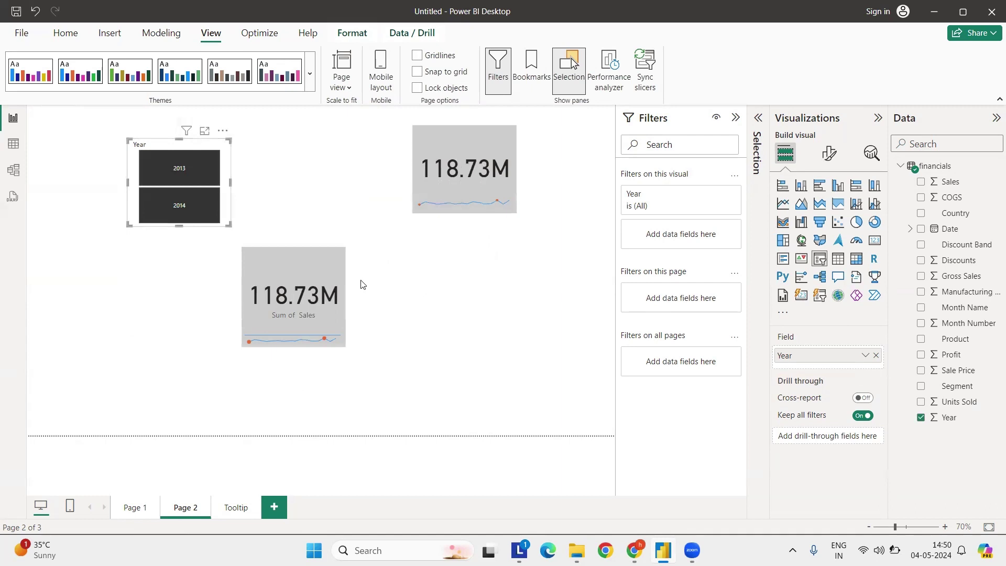